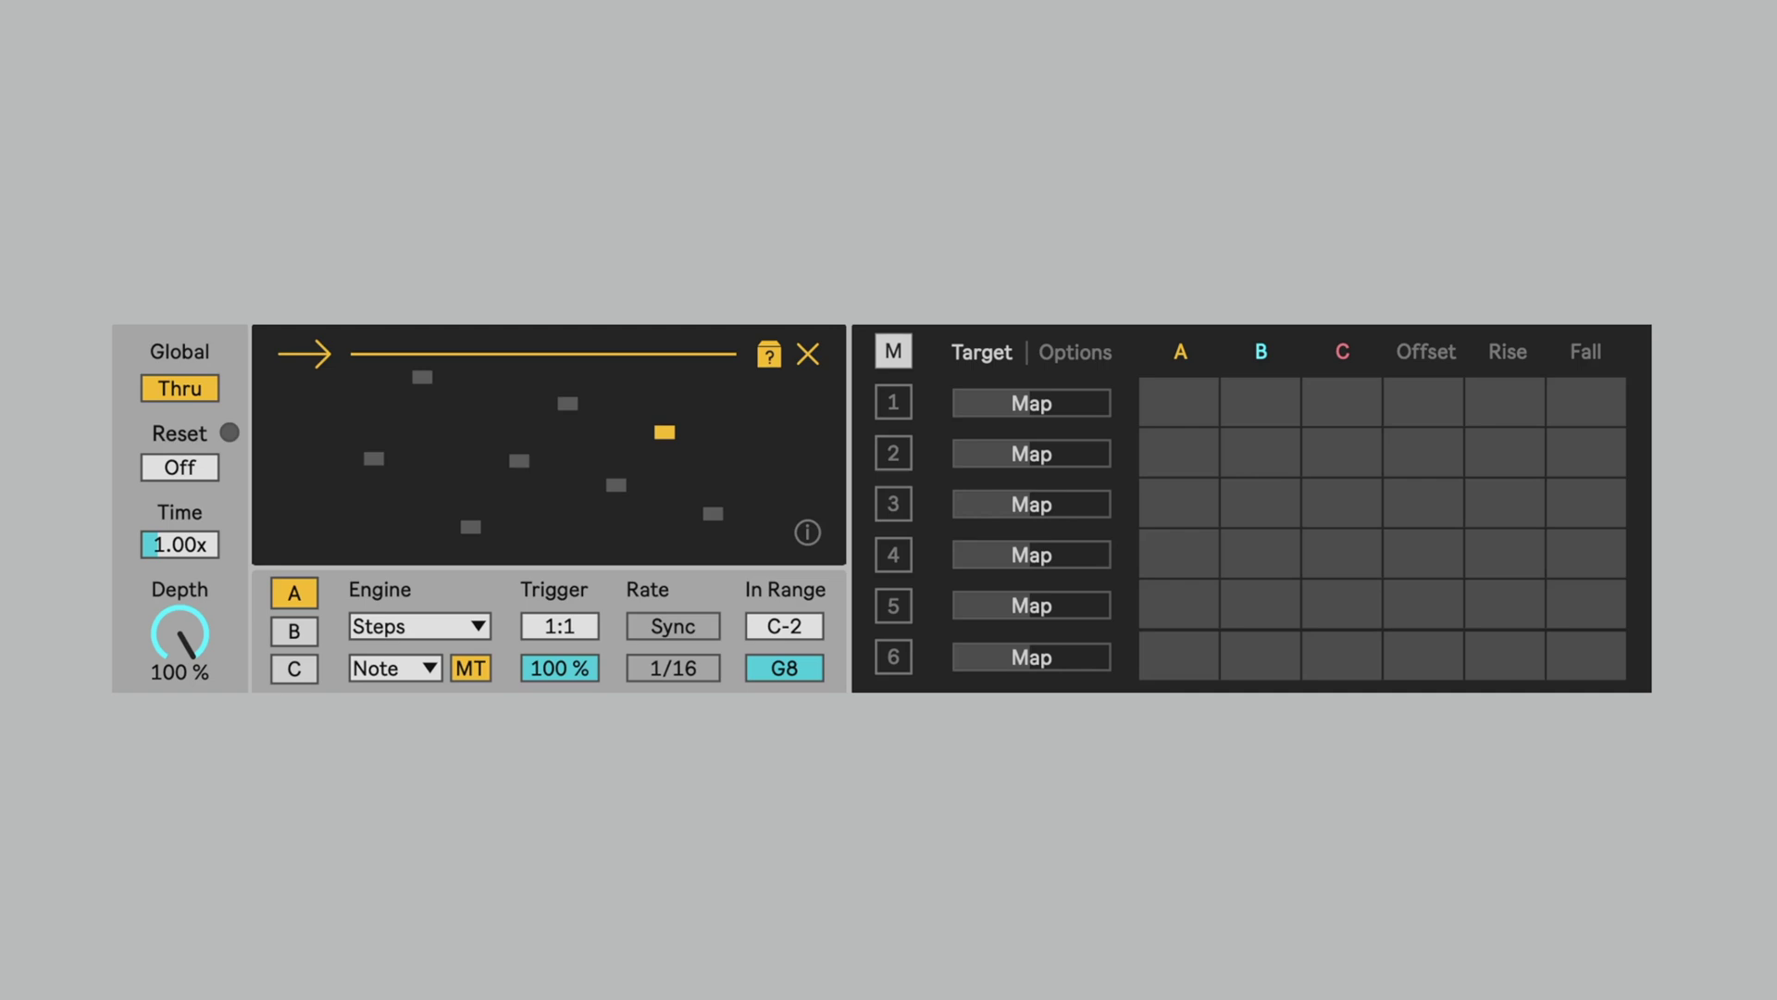
pyautogui.click(1061, 361)
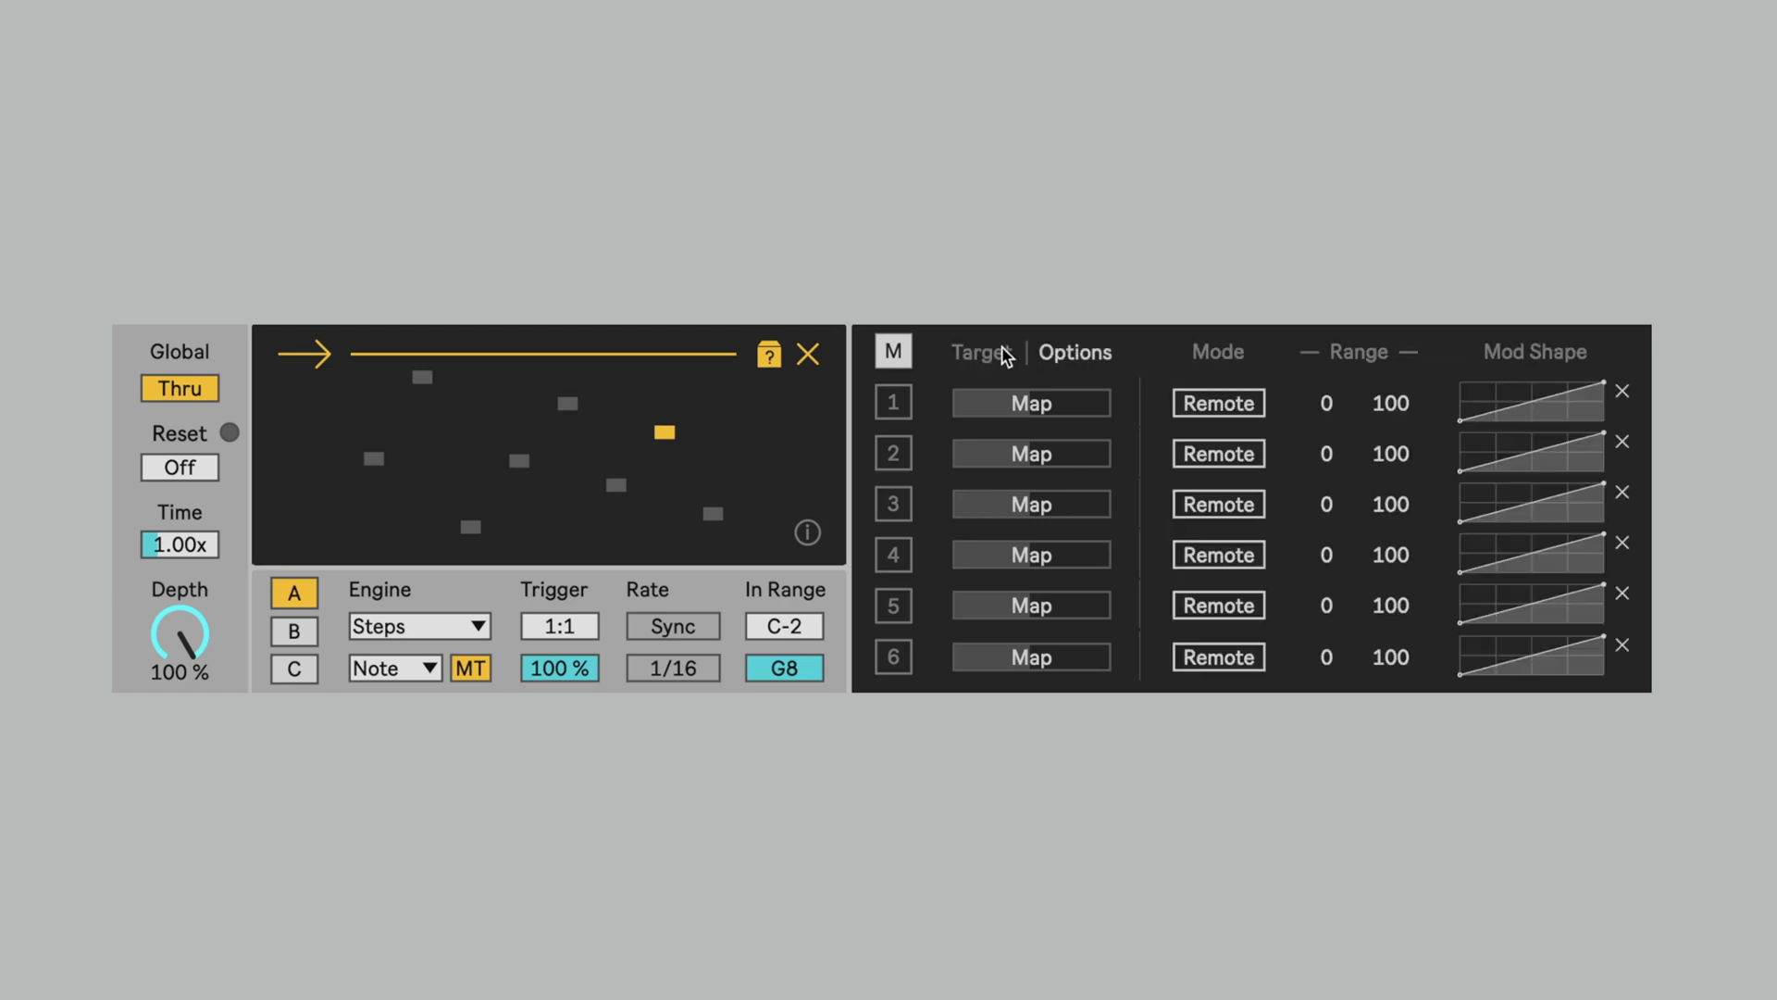
pyautogui.click(987, 351)
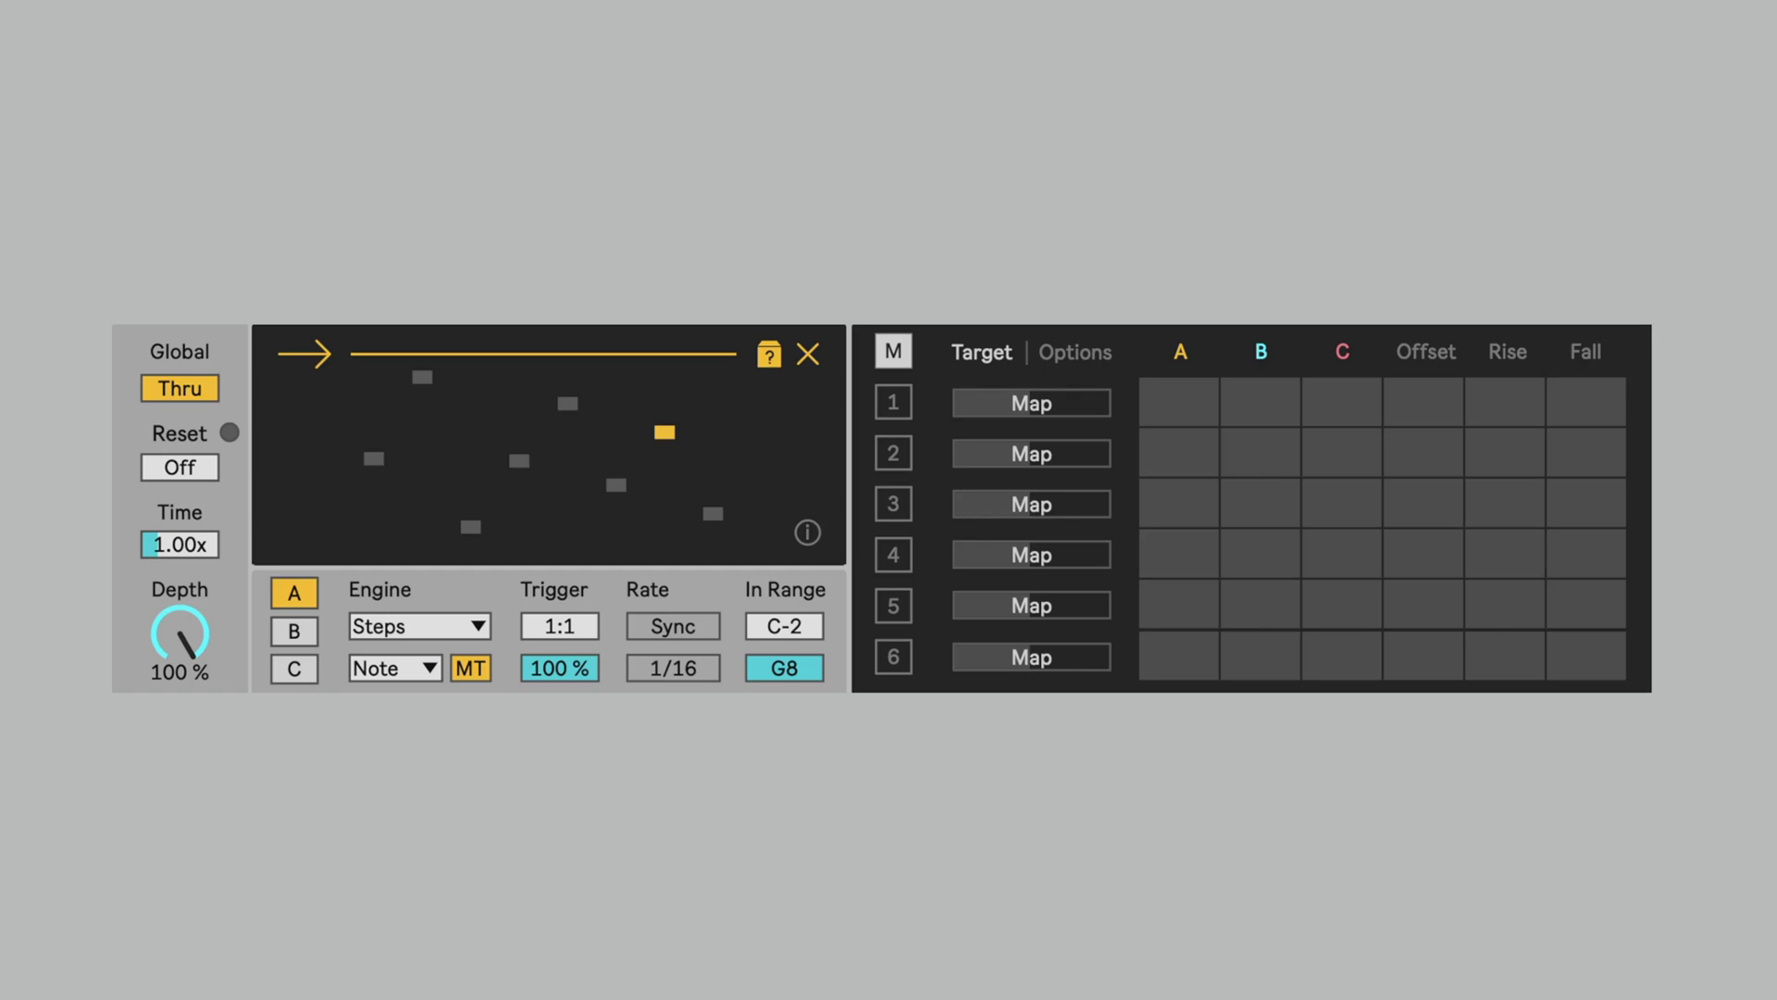
# - Switch modulator A to the MIDI engine and choose CC as its source
pyautogui.click(425, 626)
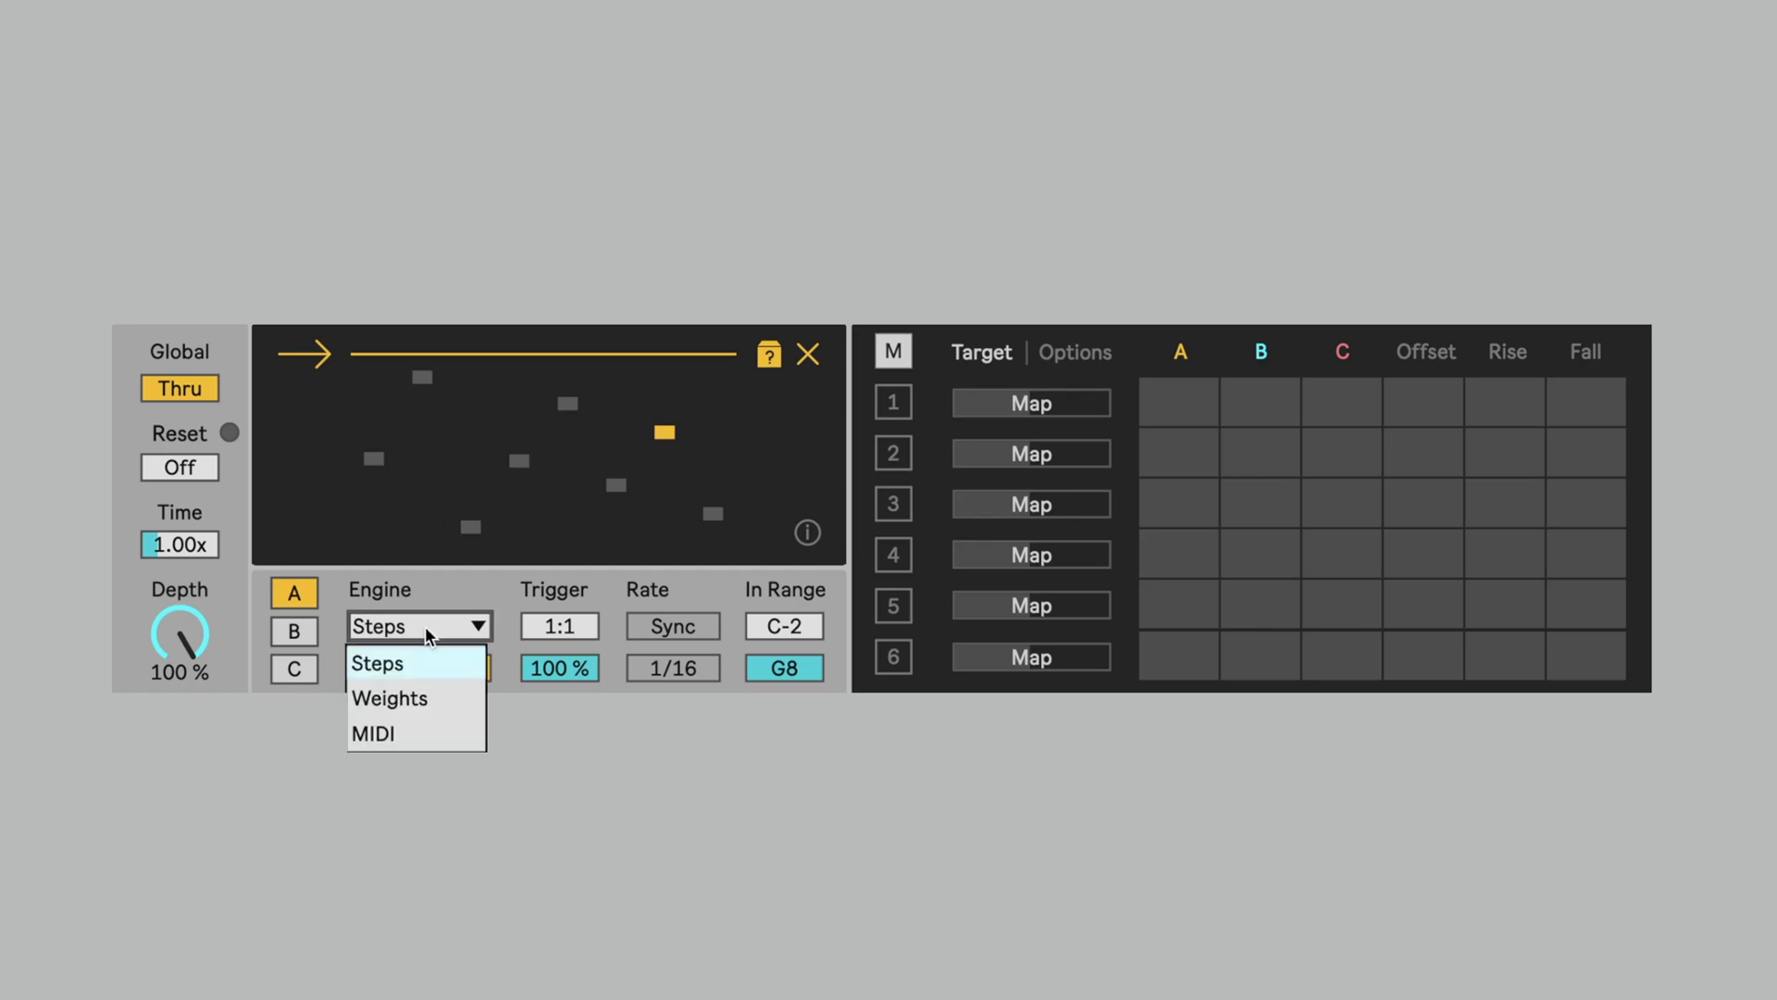
pyautogui.click(396, 735)
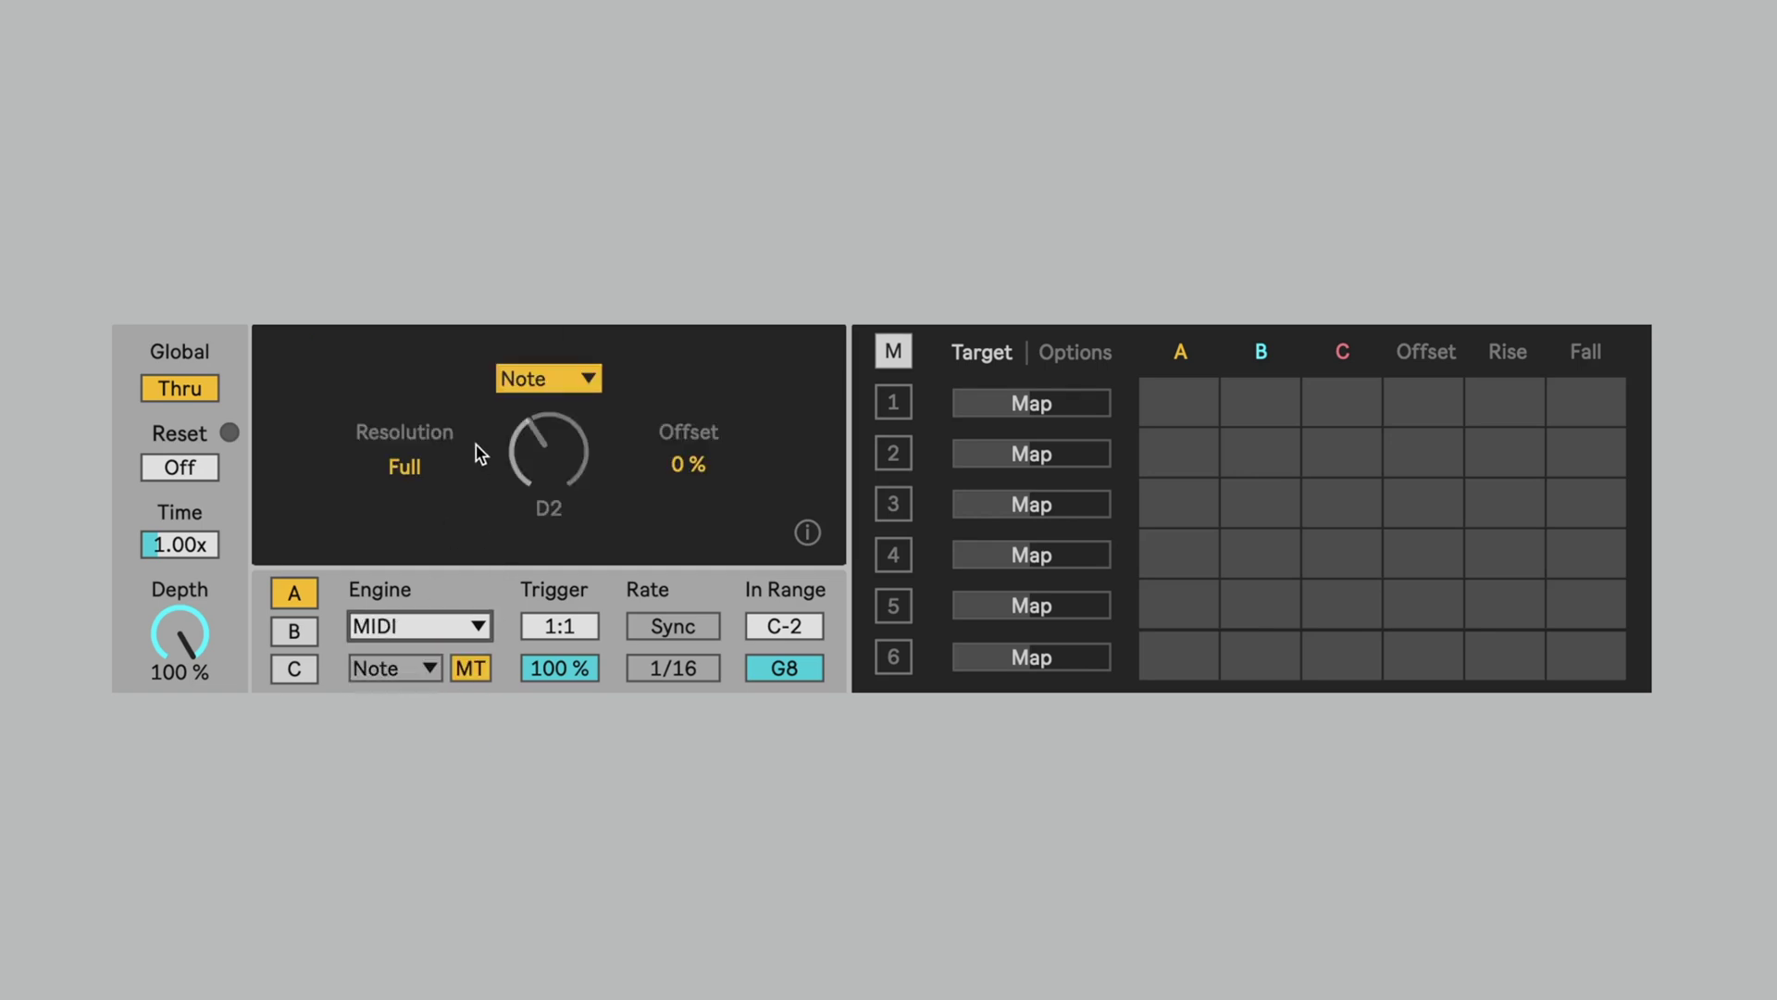
pyautogui.click(583, 378)
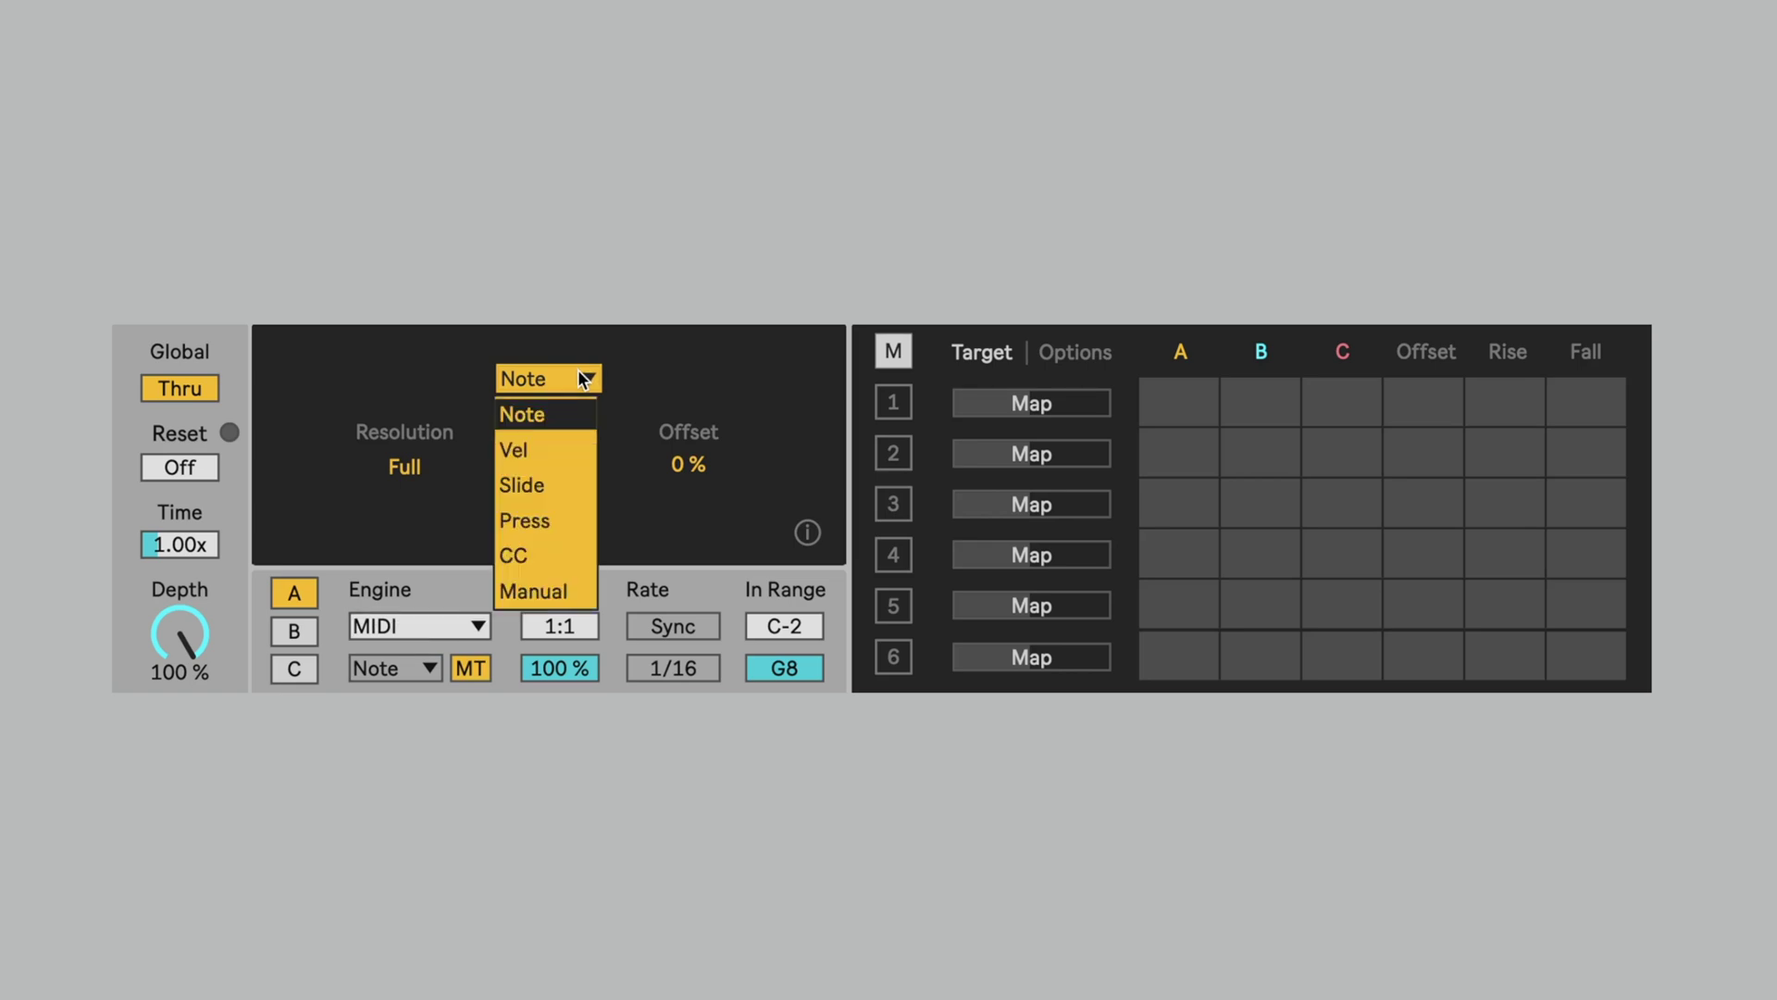
pyautogui.click(550, 557)
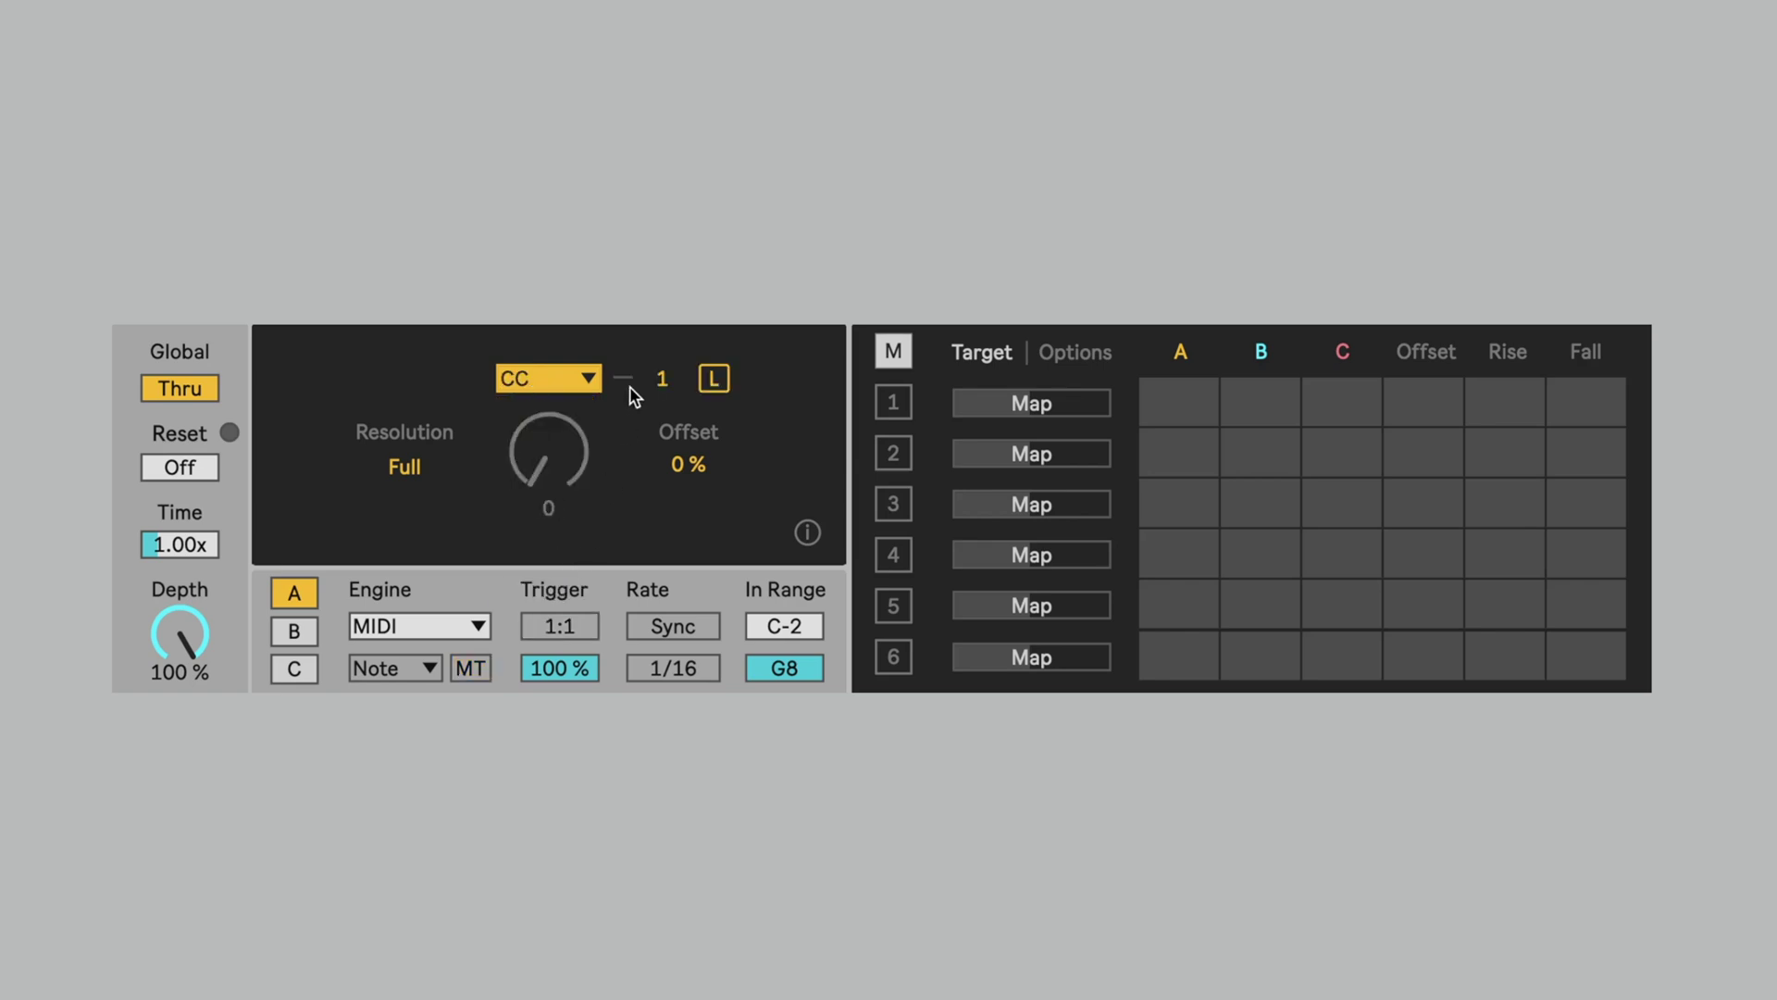
# - Set the CC number of modulator A to 32
pyautogui.click(663, 380)
pyautogui.write('105')
pyautogui.write('127')
pyautogui.doubleClick(668, 376)
# - Map the first slot to LP Freq and set its modulation amount from A to 100
pyautogui.click(1025, 404)
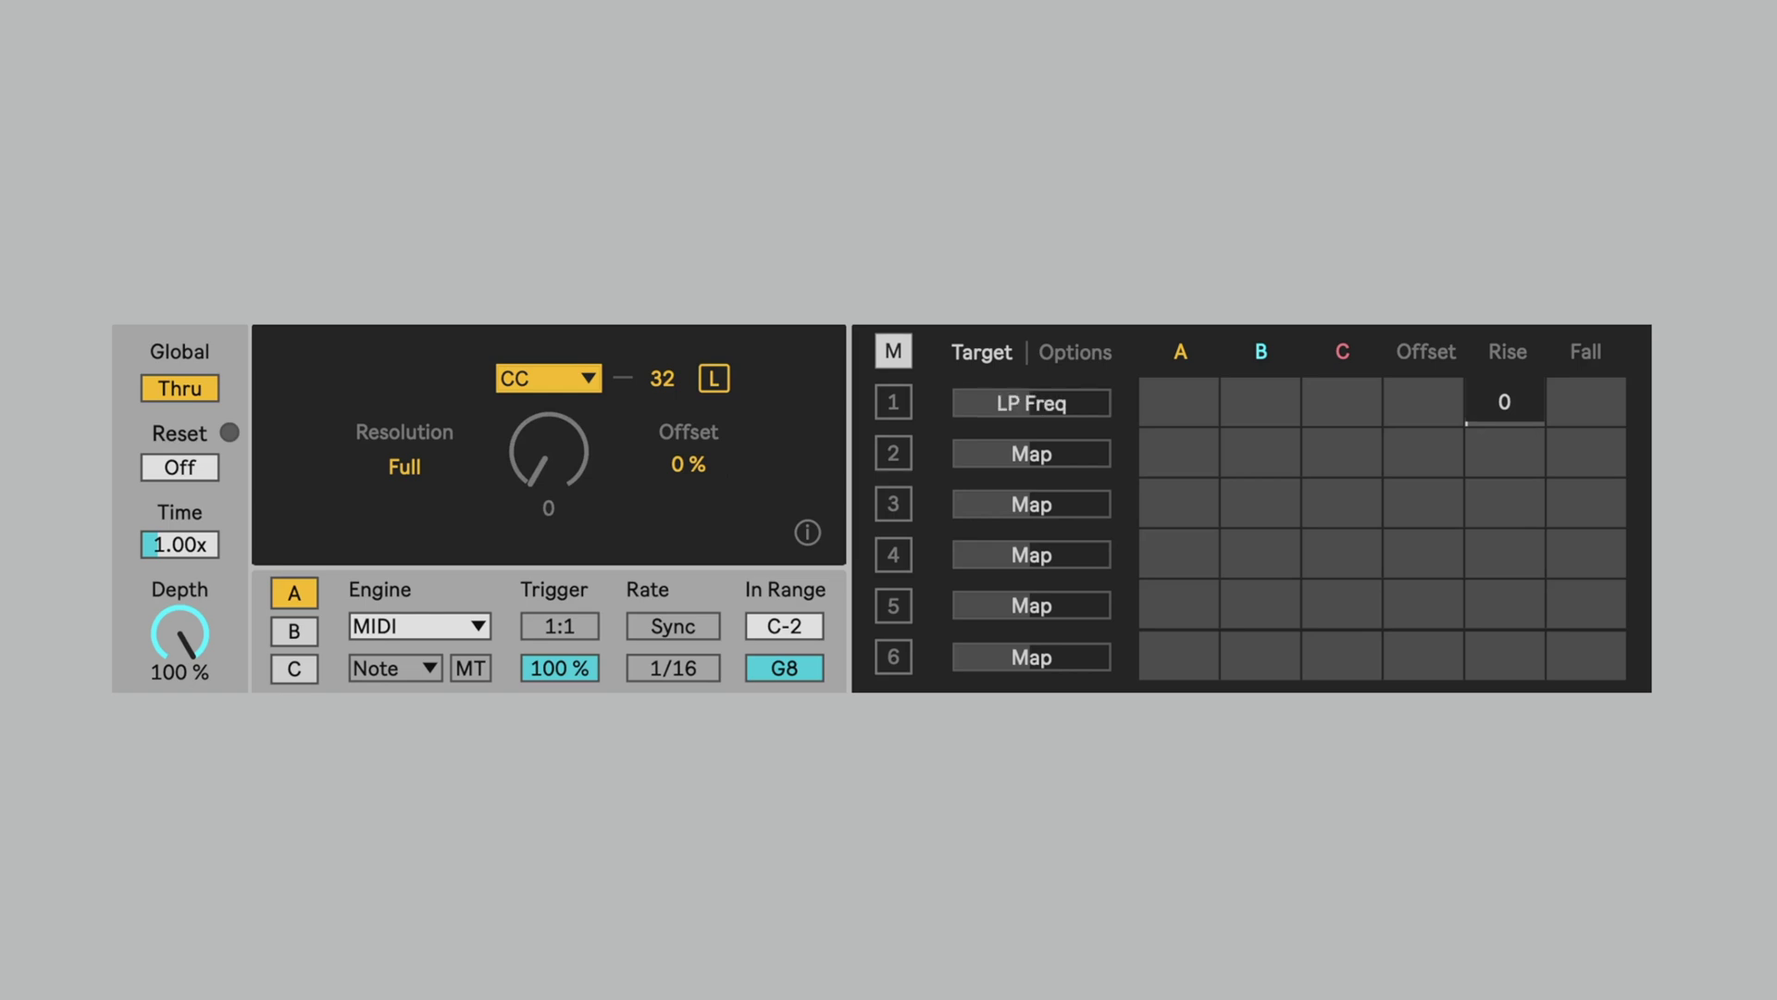
pyautogui.click(1198, 418)
pyautogui.moveTo(1198, 418); pyautogui.dragTo(1198, 326)
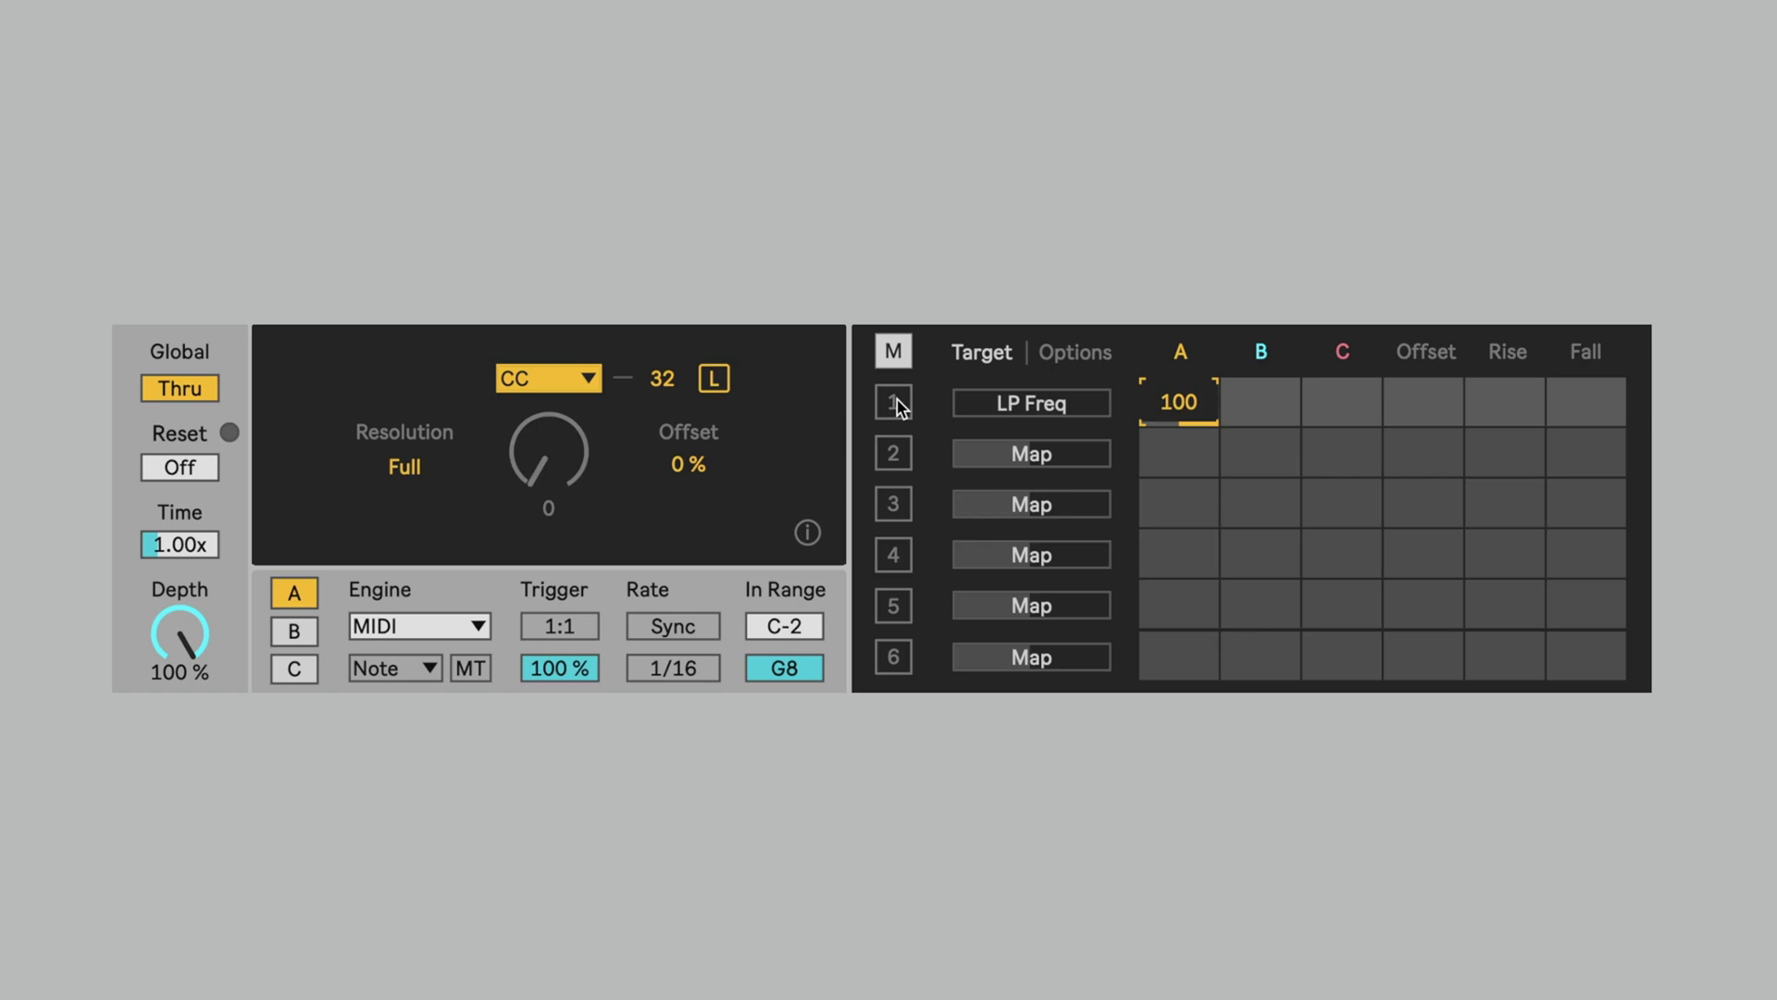
# - Try bending the LP Freq modulation shape, reset it to linear, and return to the modulation amounts
pyautogui.click(1053, 354)
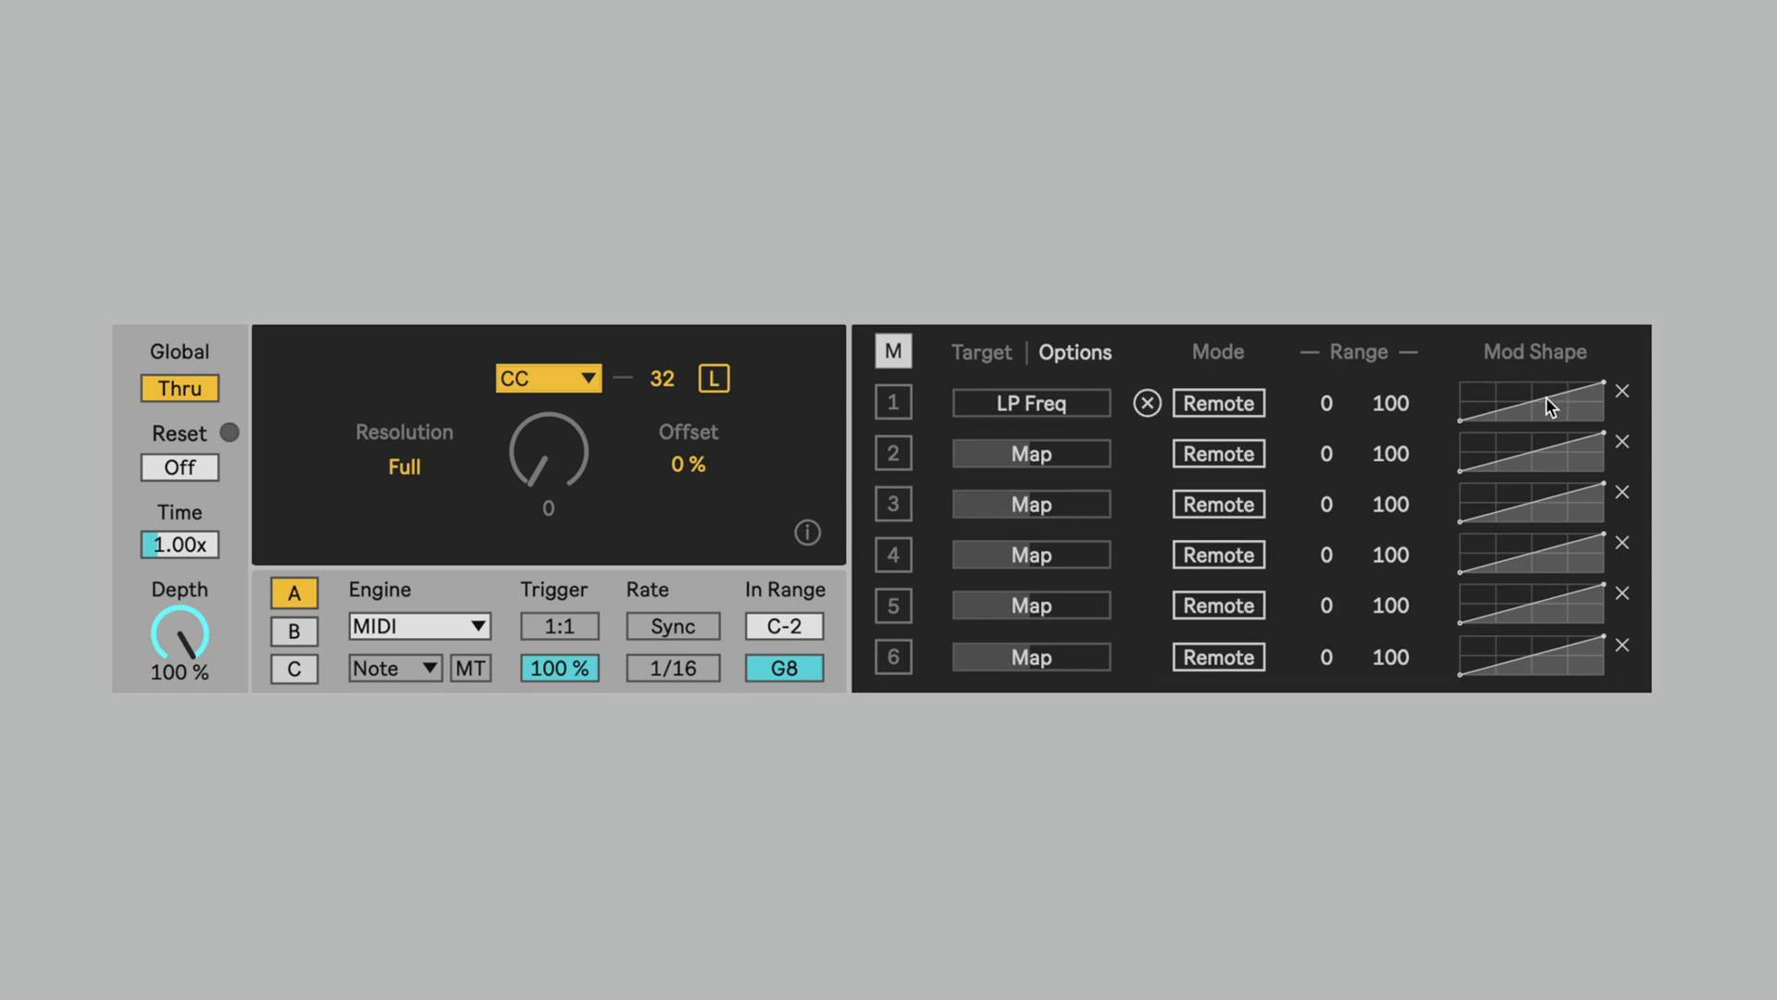
pyautogui.moveTo(1546, 397); pyautogui.dragTo(1566, 425)
pyautogui.click(1623, 391)
pyautogui.click(1007, 354)
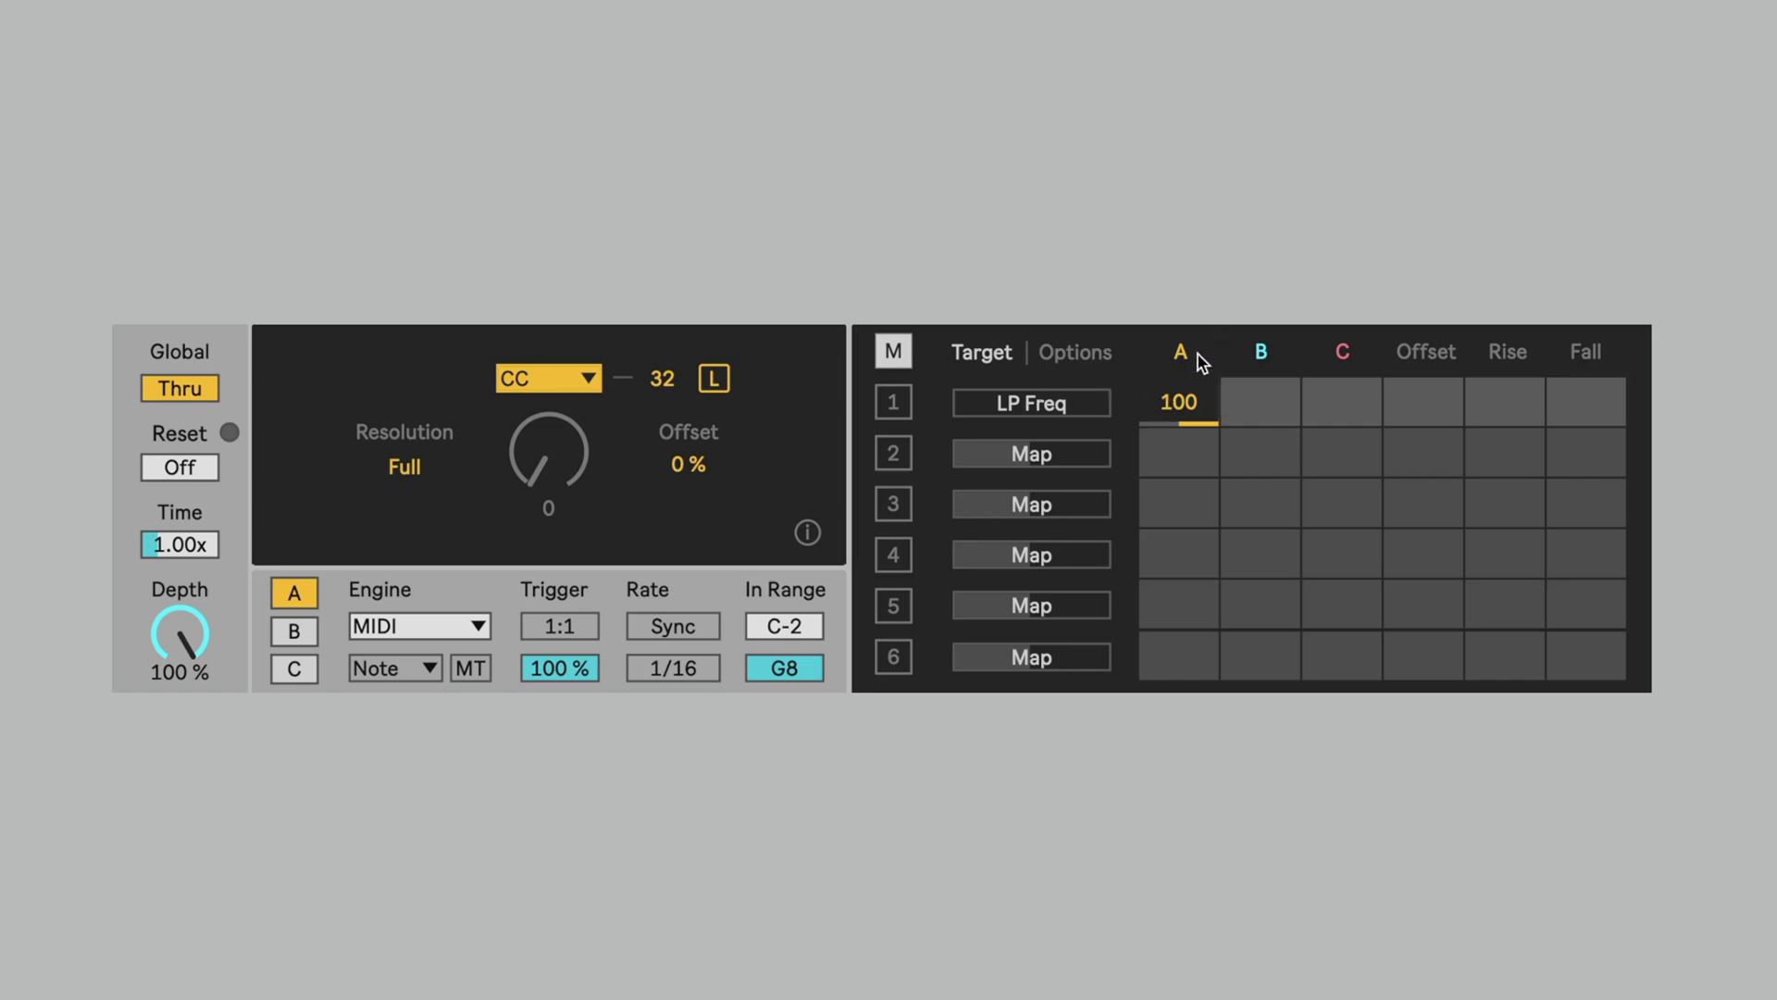
# - Map the second, third and fourth slots to Vibrato, Reverb and Noise
pyautogui.click(1061, 457)
pyautogui.click(1585, 452)
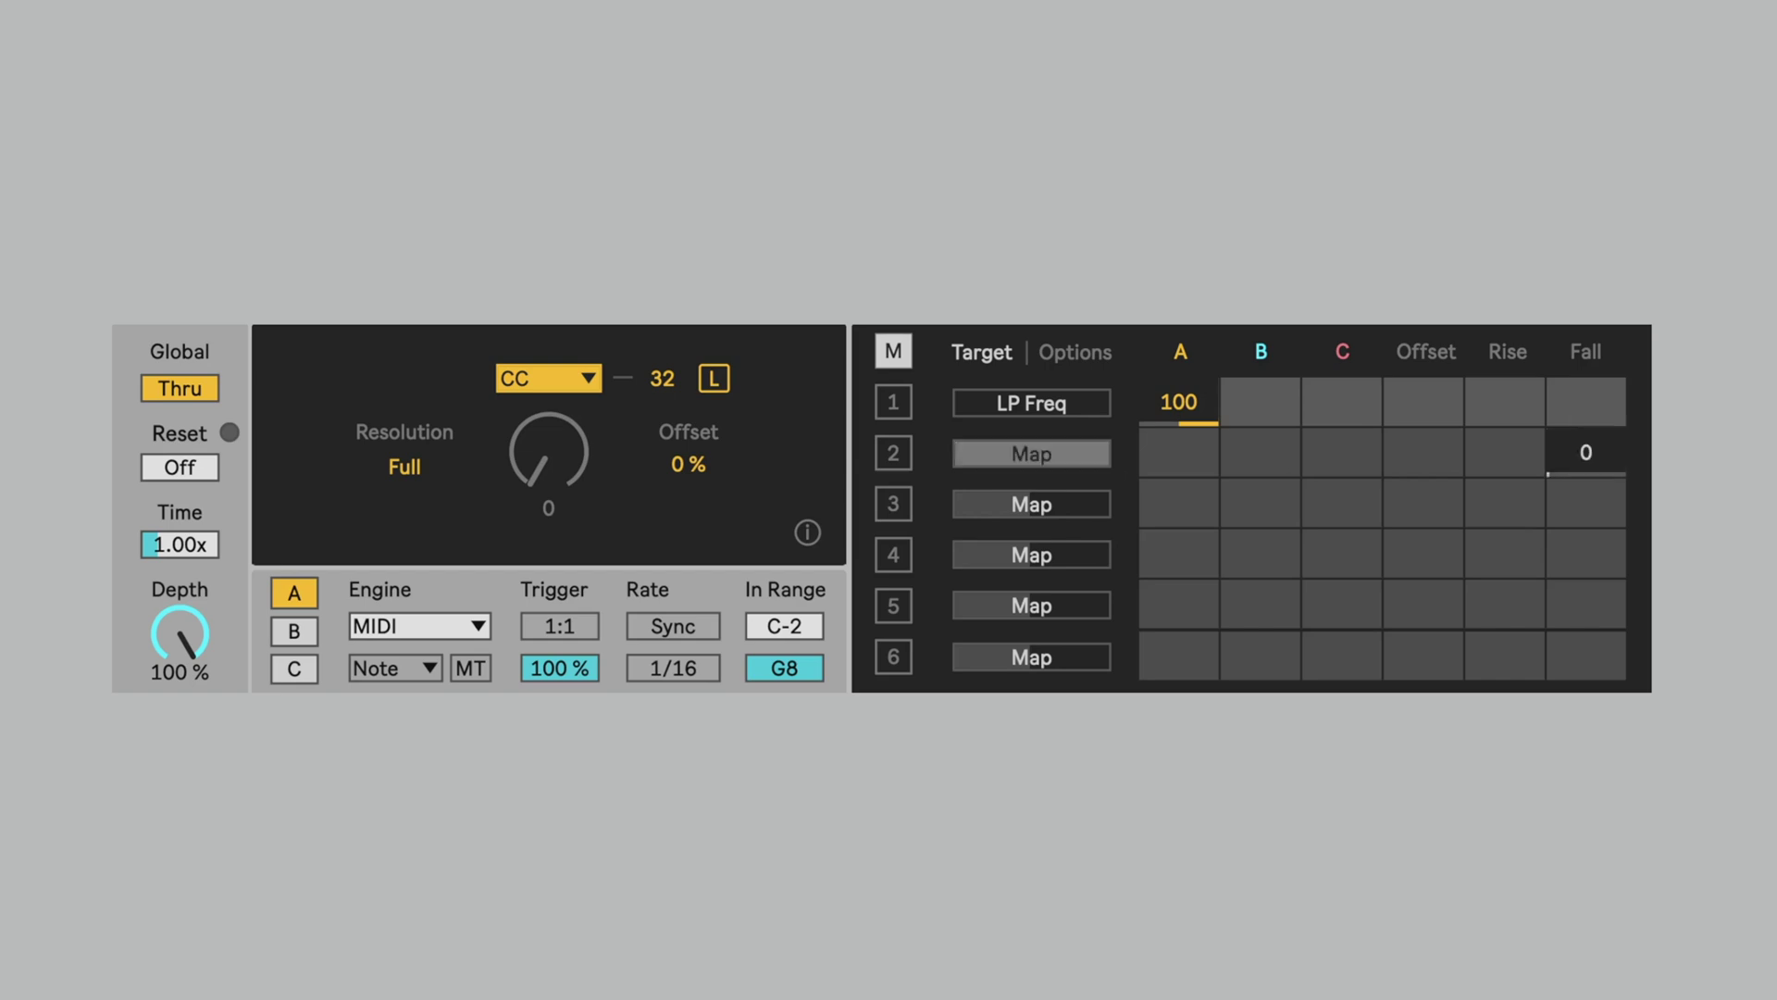
pyautogui.click(1014, 503)
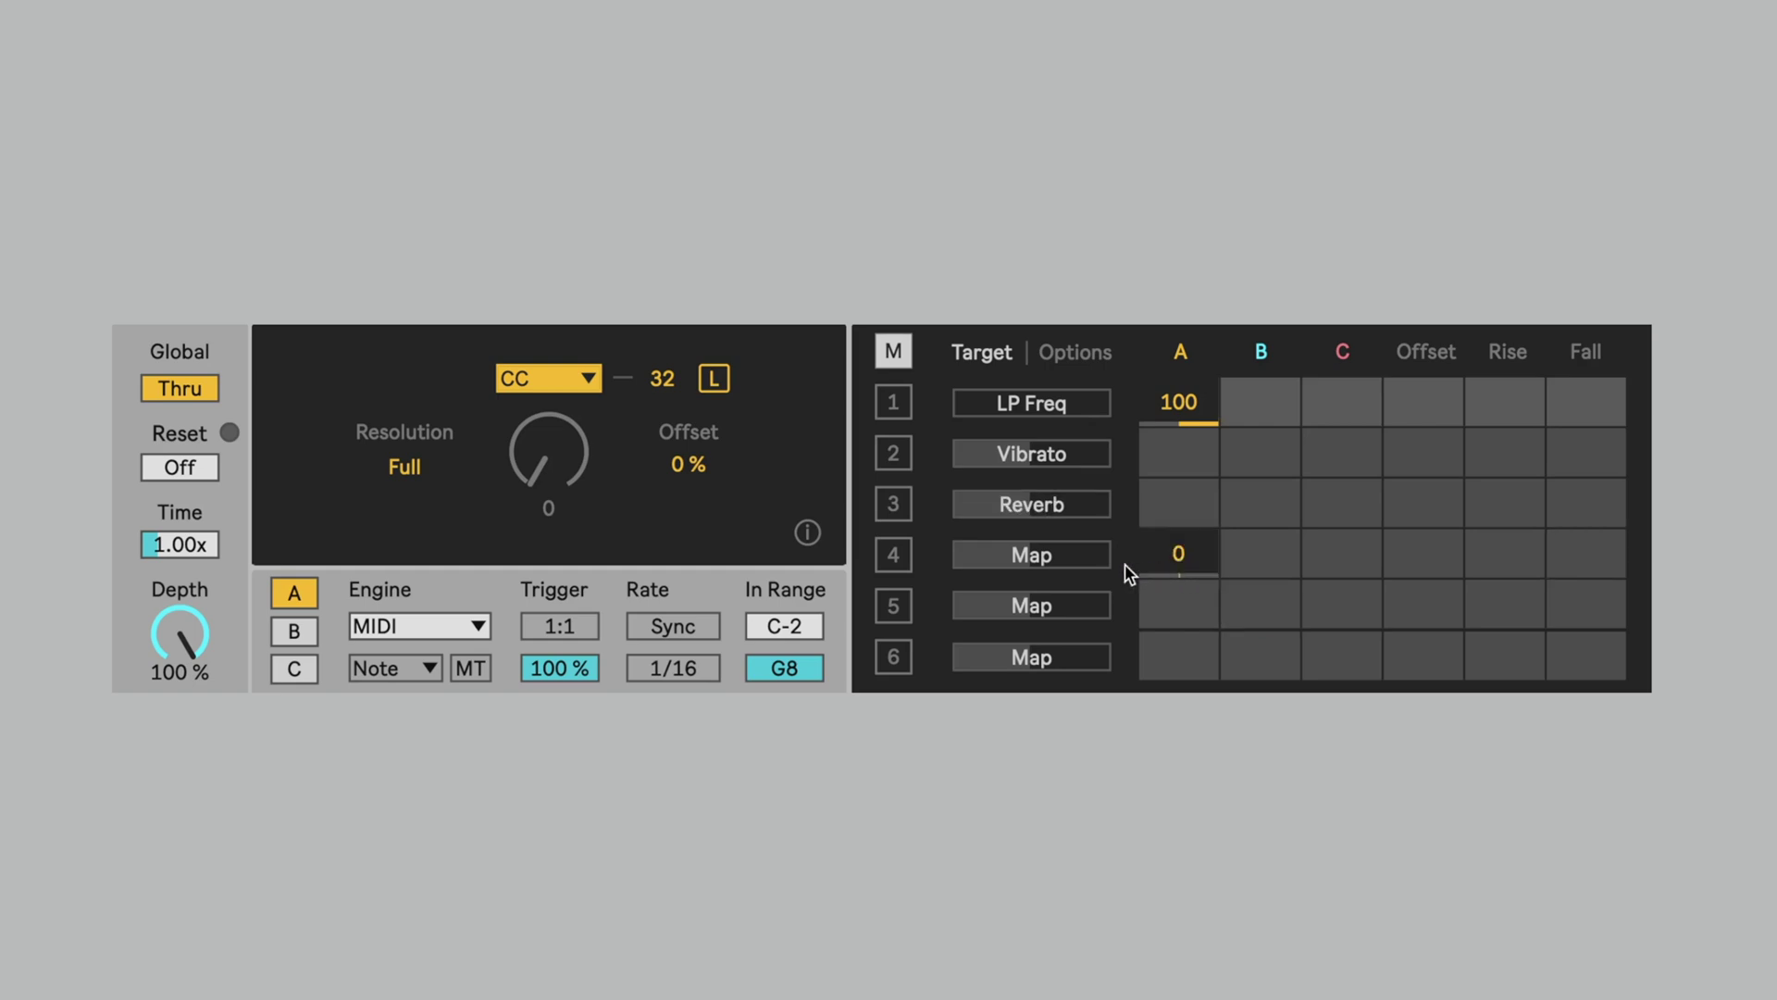
pyautogui.click(1059, 555)
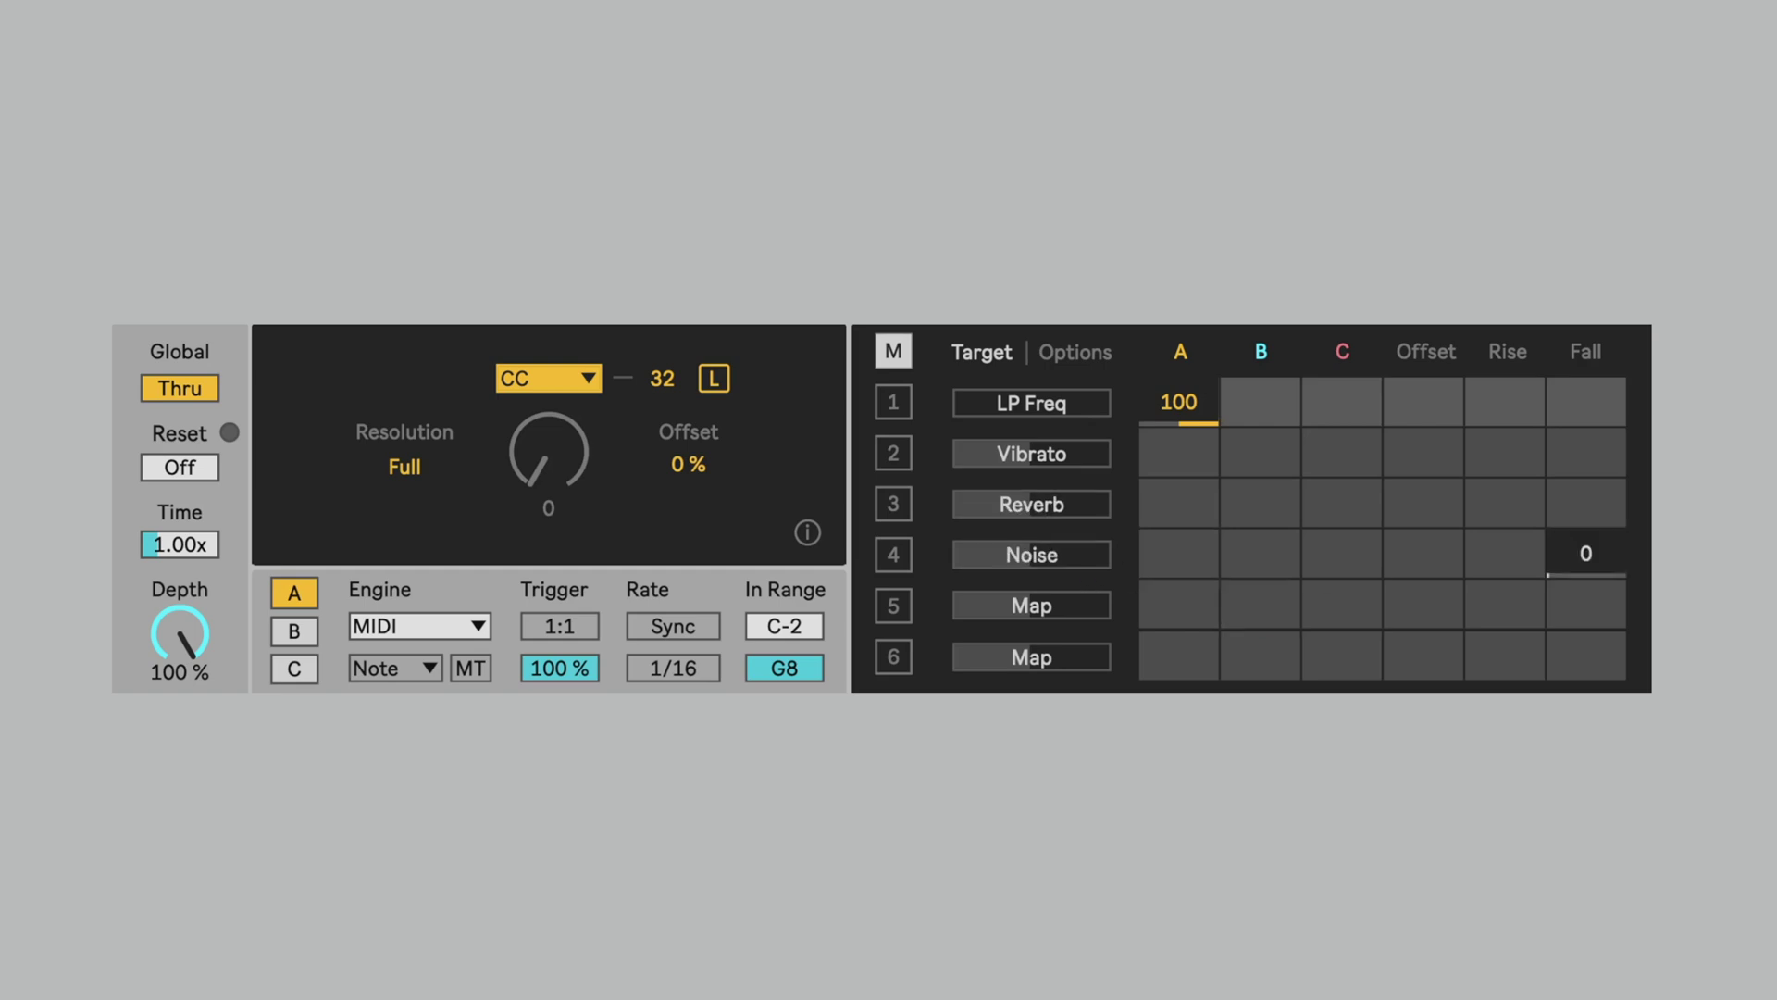
# - Set the modulation amount from A to 100 for Vibrato, Reverb and Noise
pyautogui.moveTo(1170, 457); pyautogui.dragTo(1170, 364)
pyautogui.moveTo(1170, 509); pyautogui.dragTo(1170, 416)
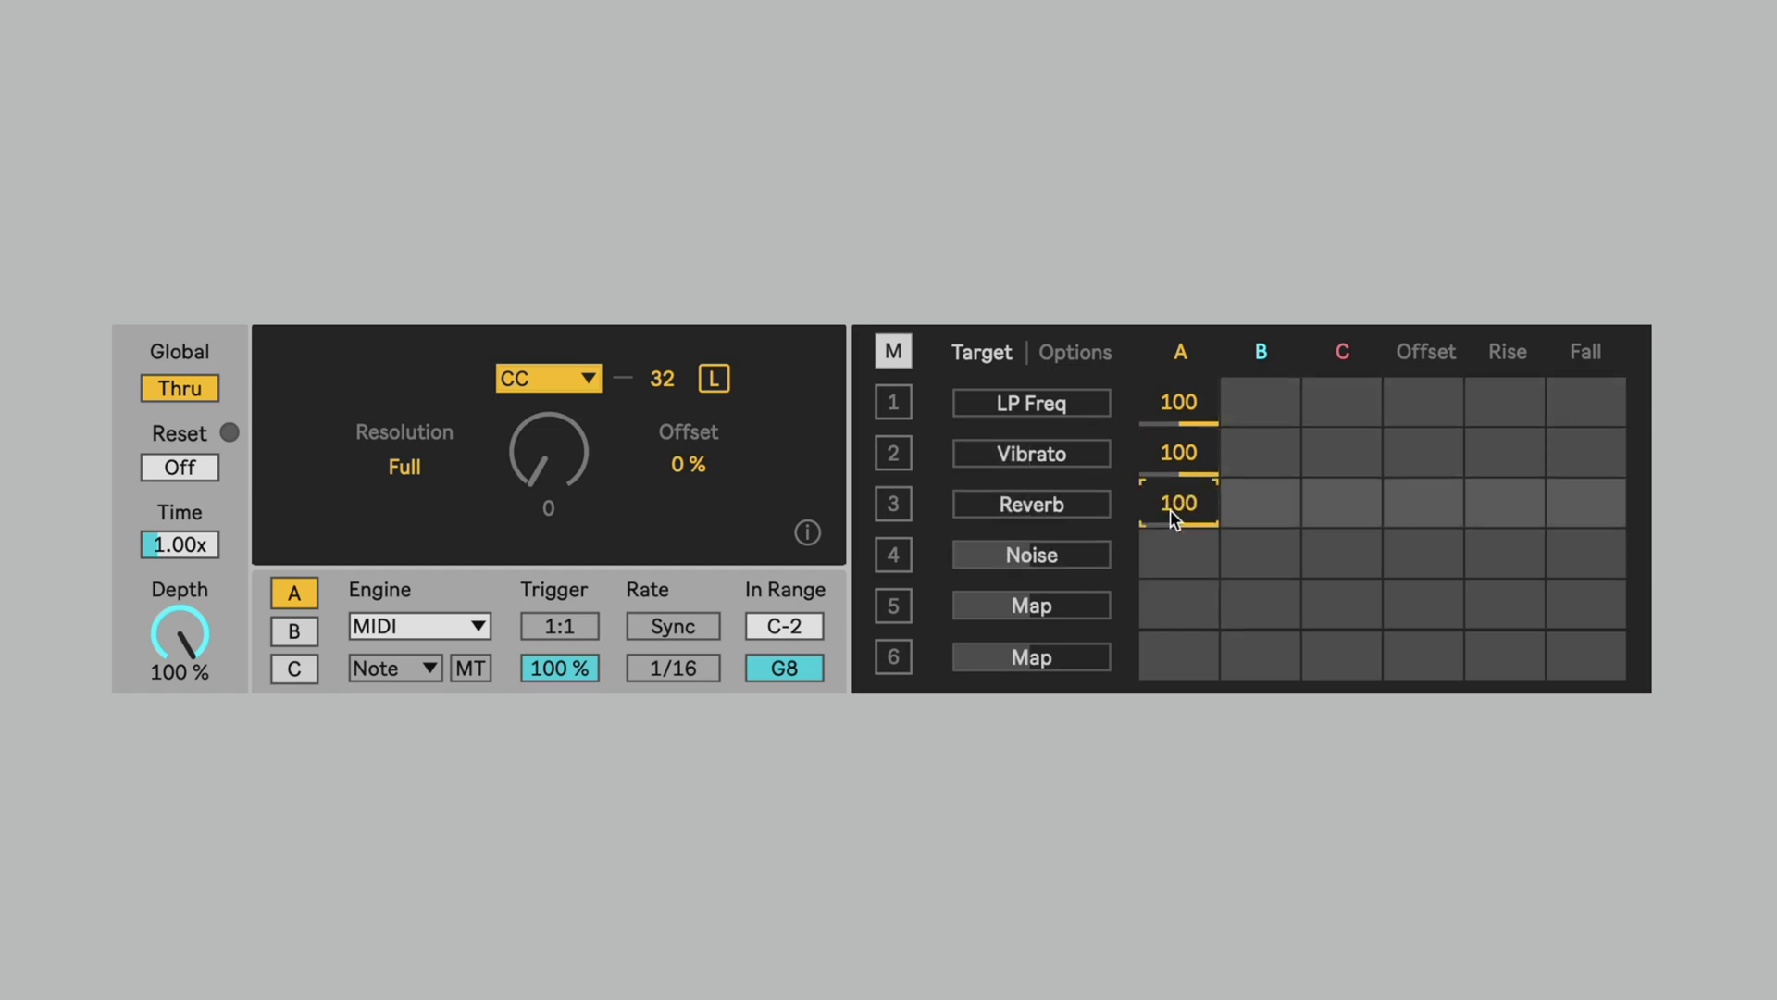
pyautogui.moveTo(1174, 560); pyautogui.dragTo(1174, 481)
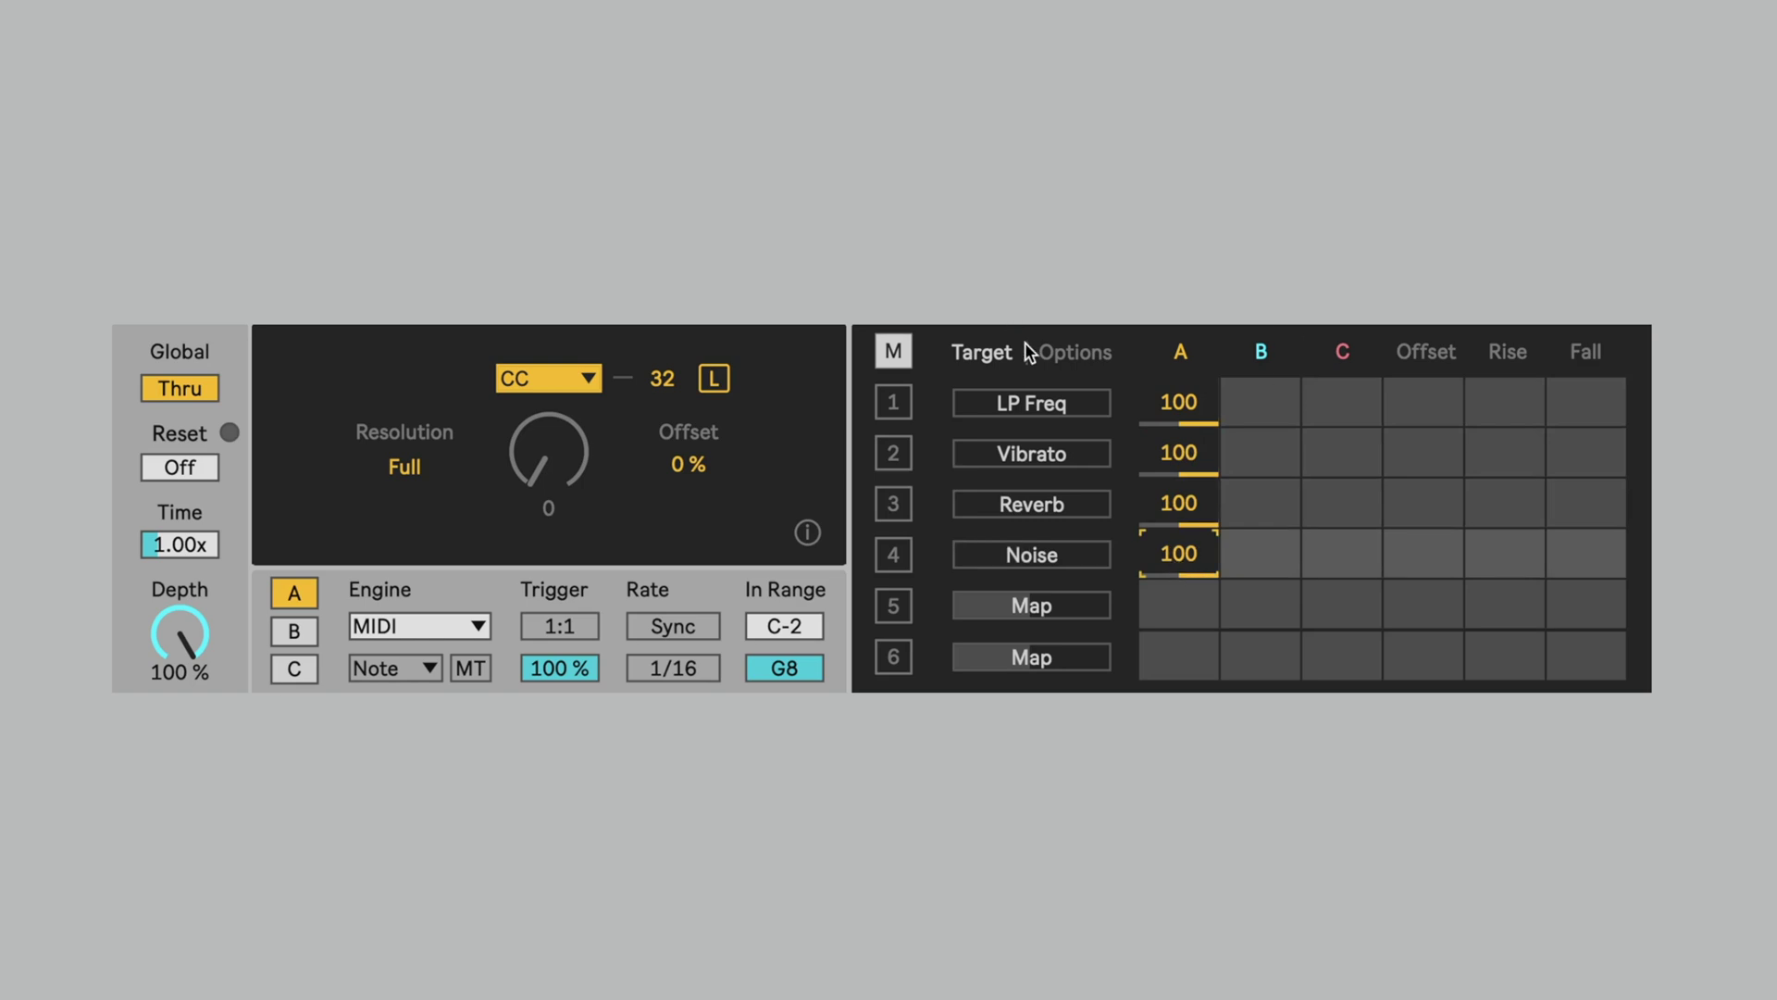
# - Raise the start of LP Freq's mod shape to just under half height and give Vibrato an early peak with a curved fall to zero
pyautogui.click(1055, 356)
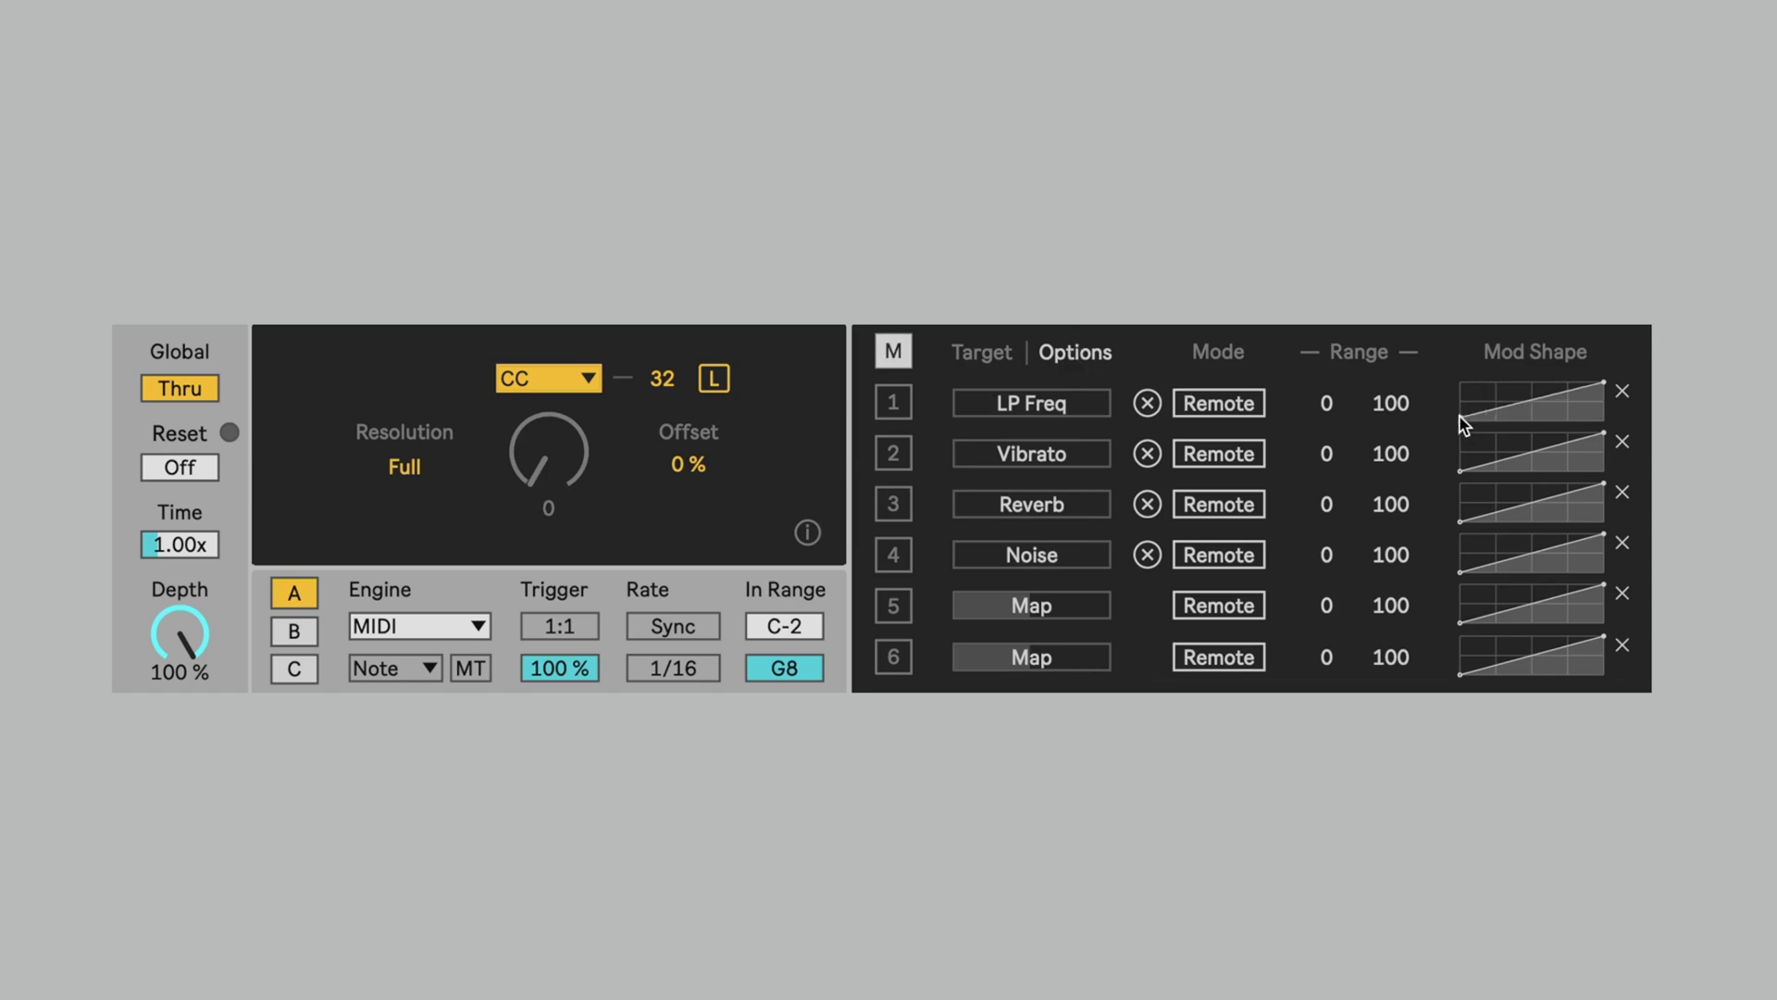
pyautogui.moveTo(1459, 415); pyautogui.dragTo(1457, 403)
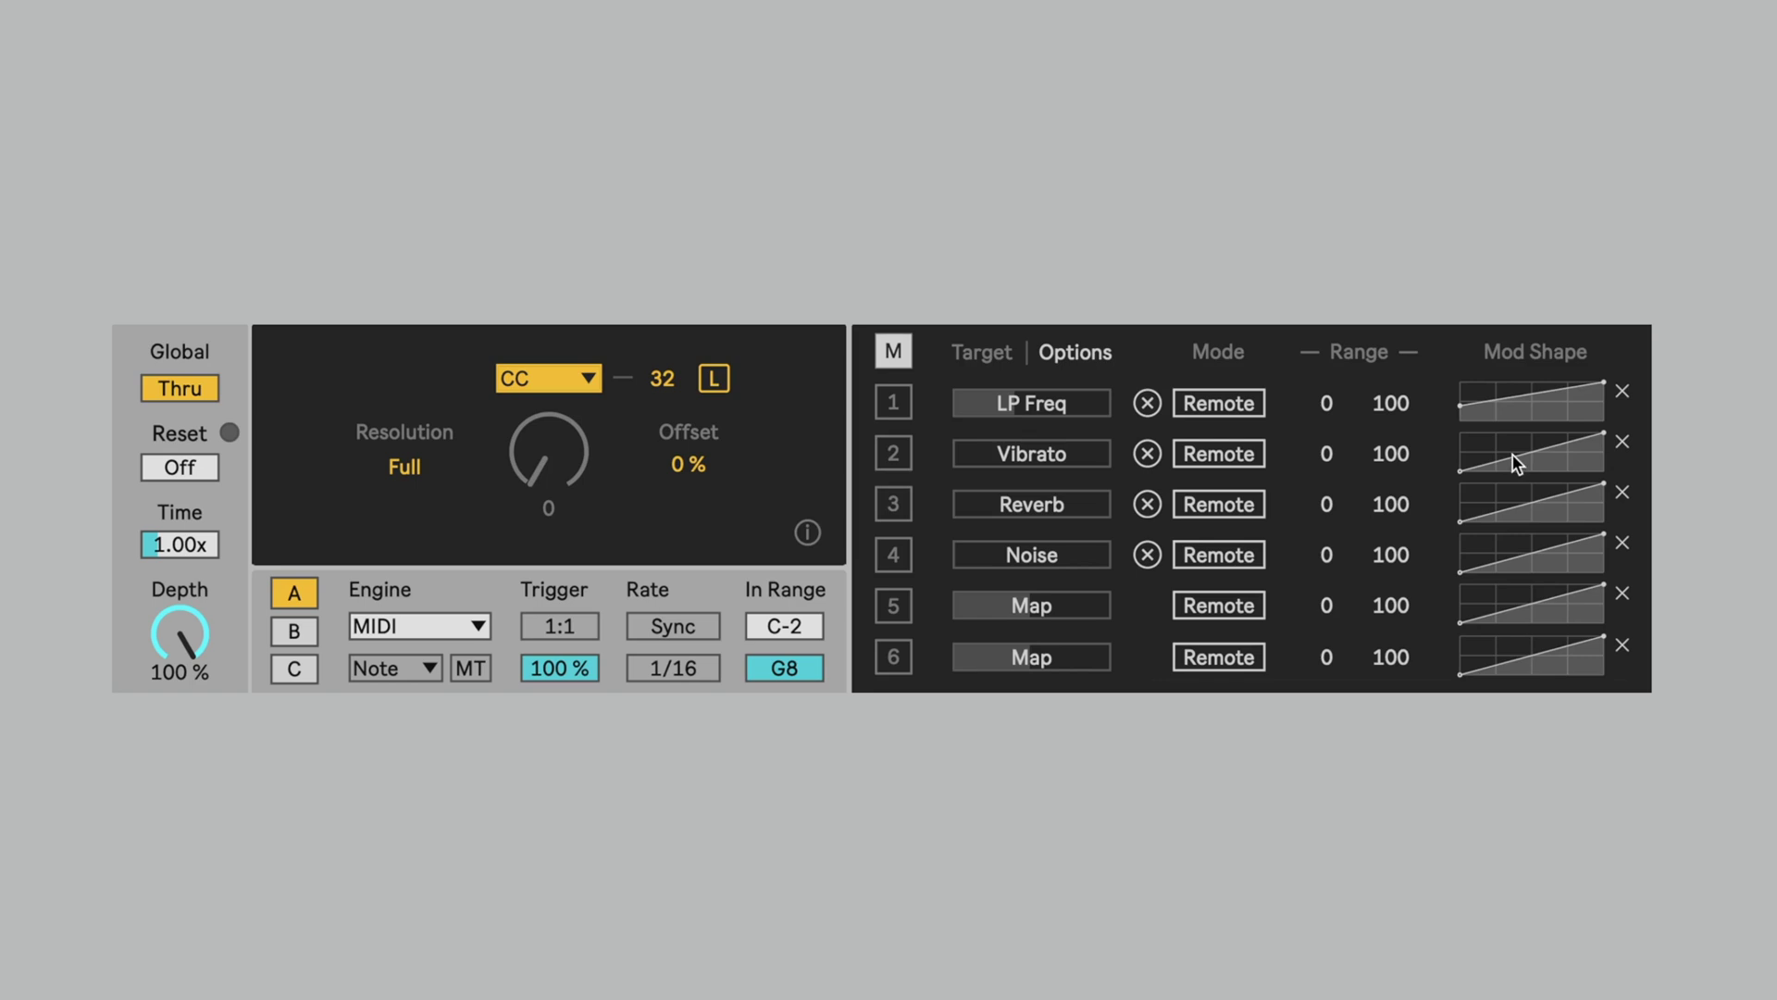
pyautogui.moveTo(1516, 453); pyautogui.dragTo(1498, 426)
pyautogui.moveTo(1485, 449); pyautogui.dragTo(1486, 467)
pyautogui.moveTo(1604, 432); pyautogui.dragTo(1545, 474)
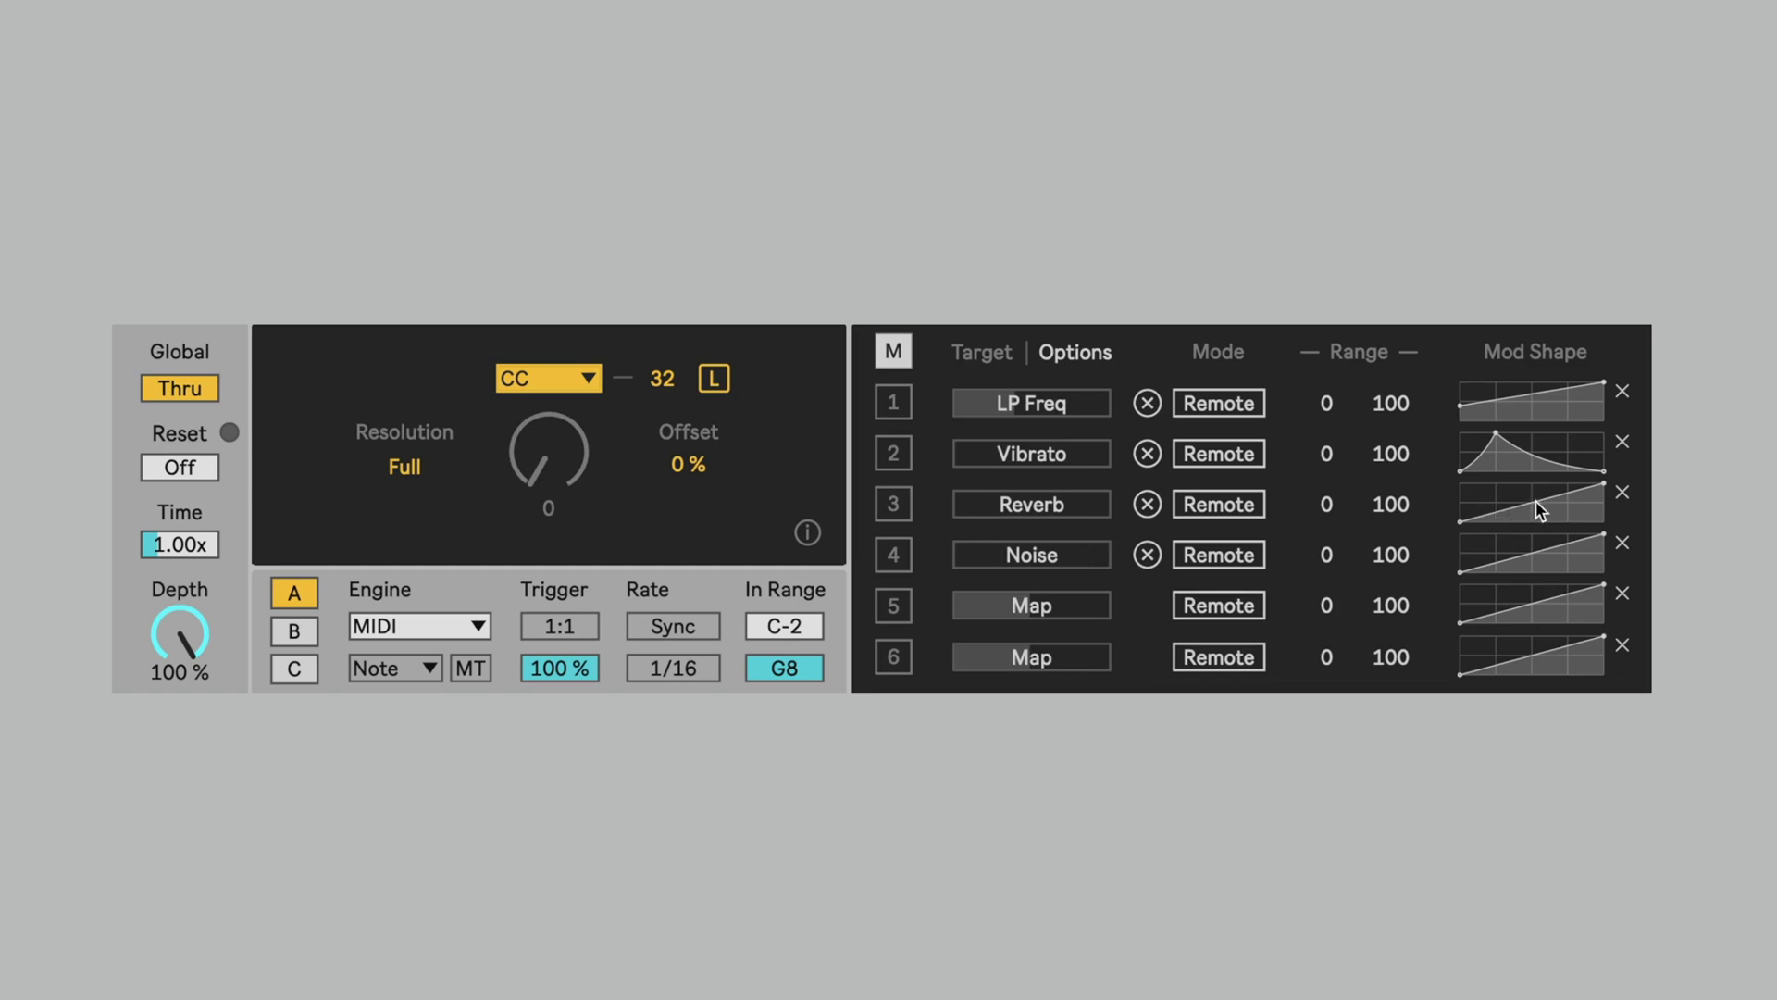
# - Bend Reverb's mod shape into a slow-rising curve and keep Noise's at zero until a steep curved rise near the end
pyautogui.moveTo(1544, 500); pyautogui.dragTo(1544, 562)
pyautogui.moveTo(1559, 547); pyautogui.dragTo(1569, 604)
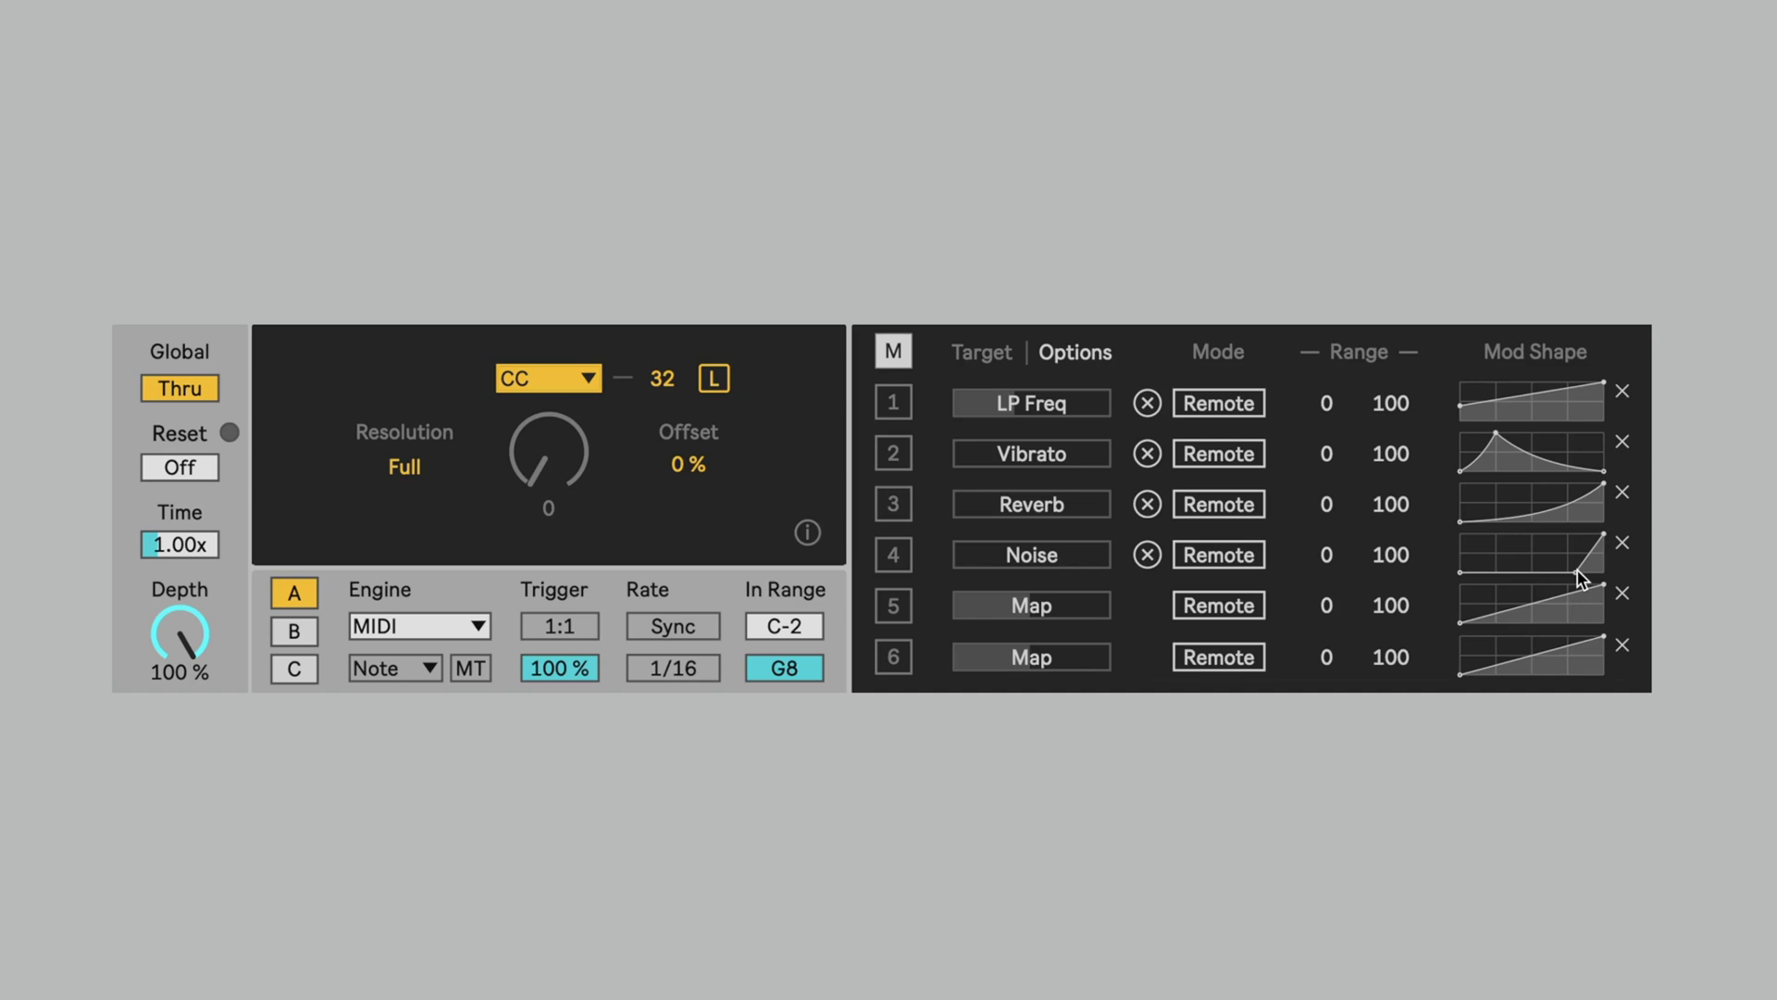
pyautogui.moveTo(1582, 571); pyautogui.dragTo(1597, 563)
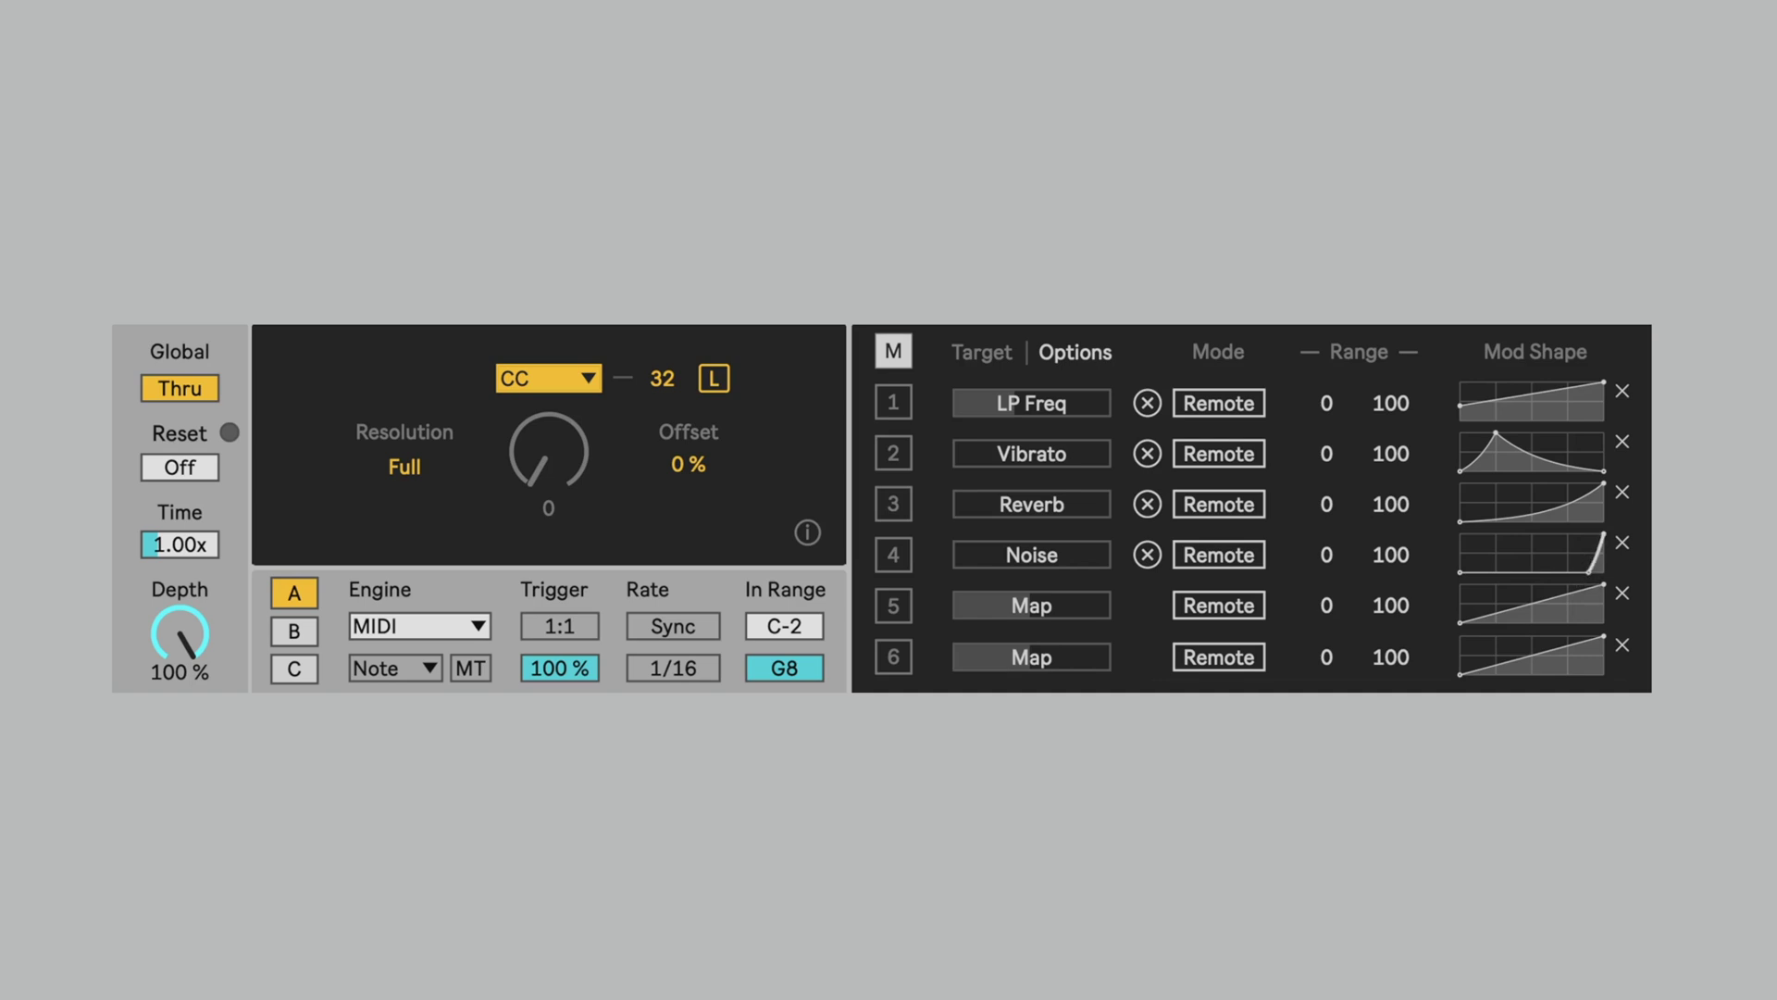